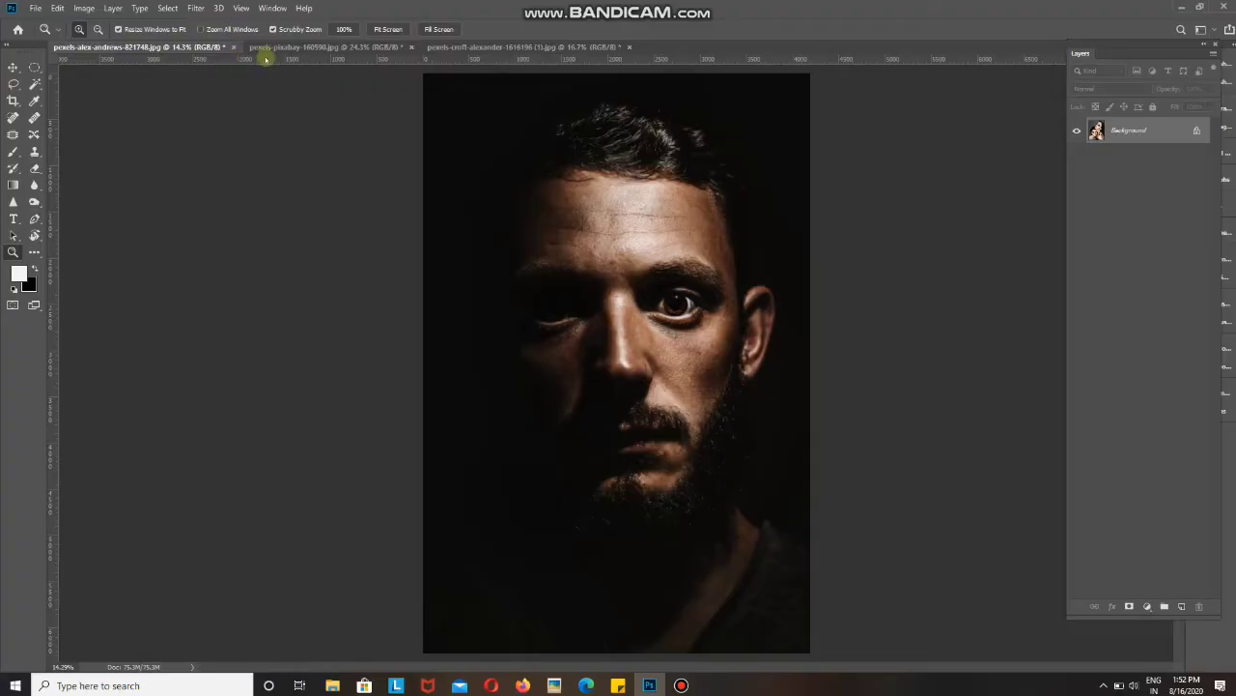
# Preview the man and forest portraits, ending on the two-women portrait pexels-pixabay-160590.jpg.
pyautogui.click(333, 46)
pyautogui.click(548, 47)
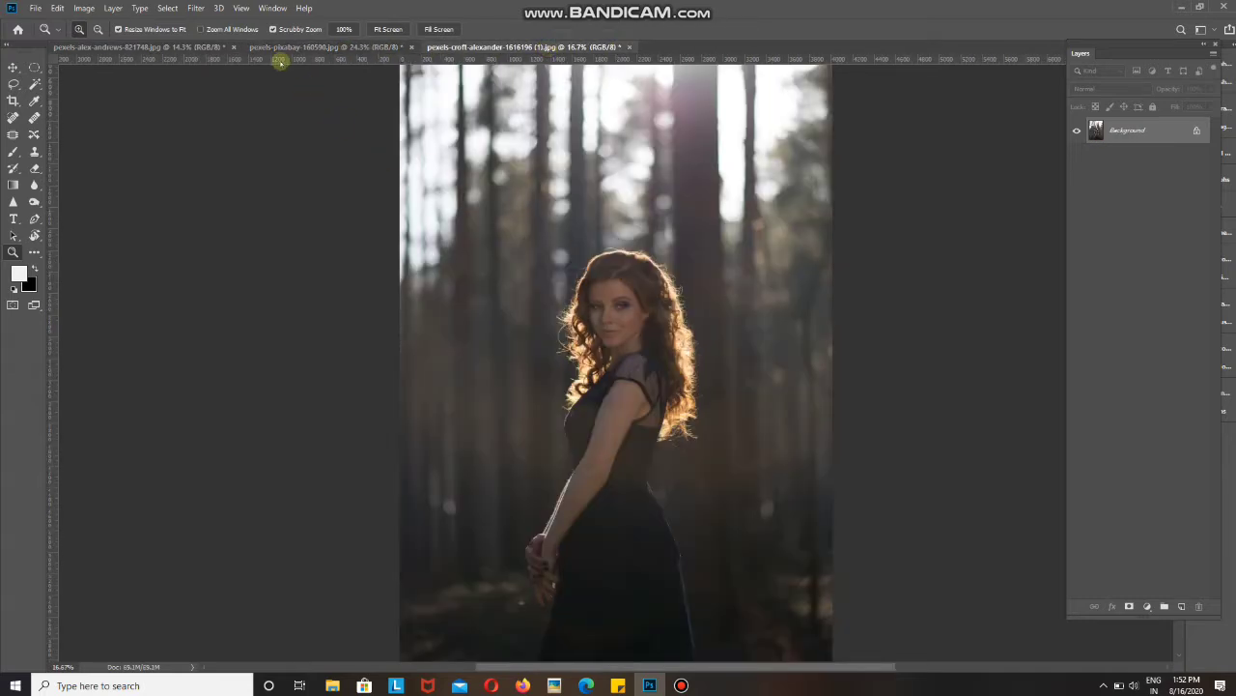
pyautogui.click(290, 46)
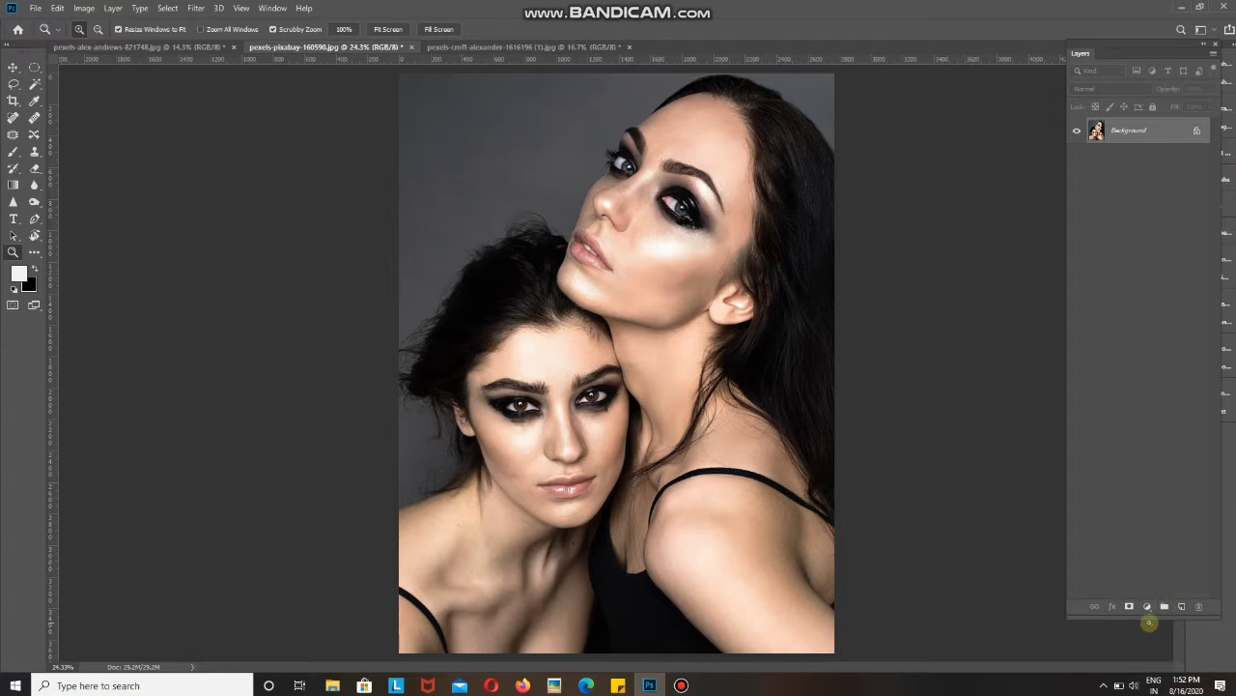
# Add a Black & White adjustment layer, lowering Yellows and Cyans and raising Blues.
pyautogui.click(1147, 607)
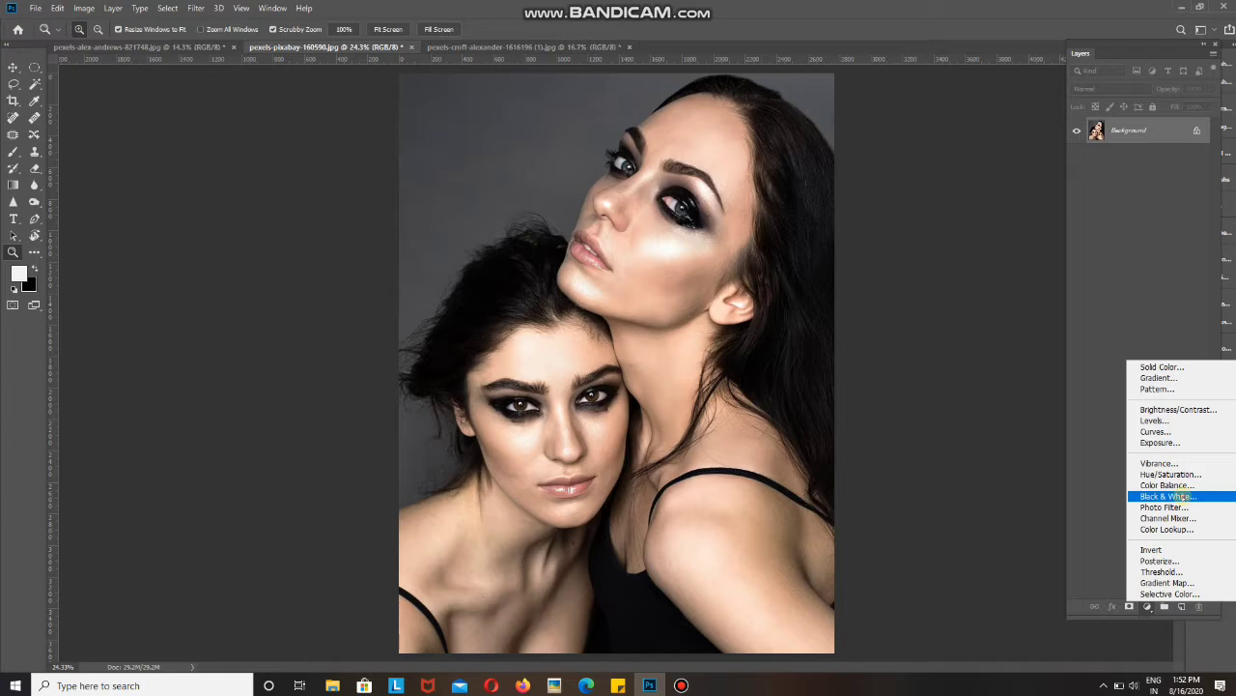
pyautogui.click(1183, 497)
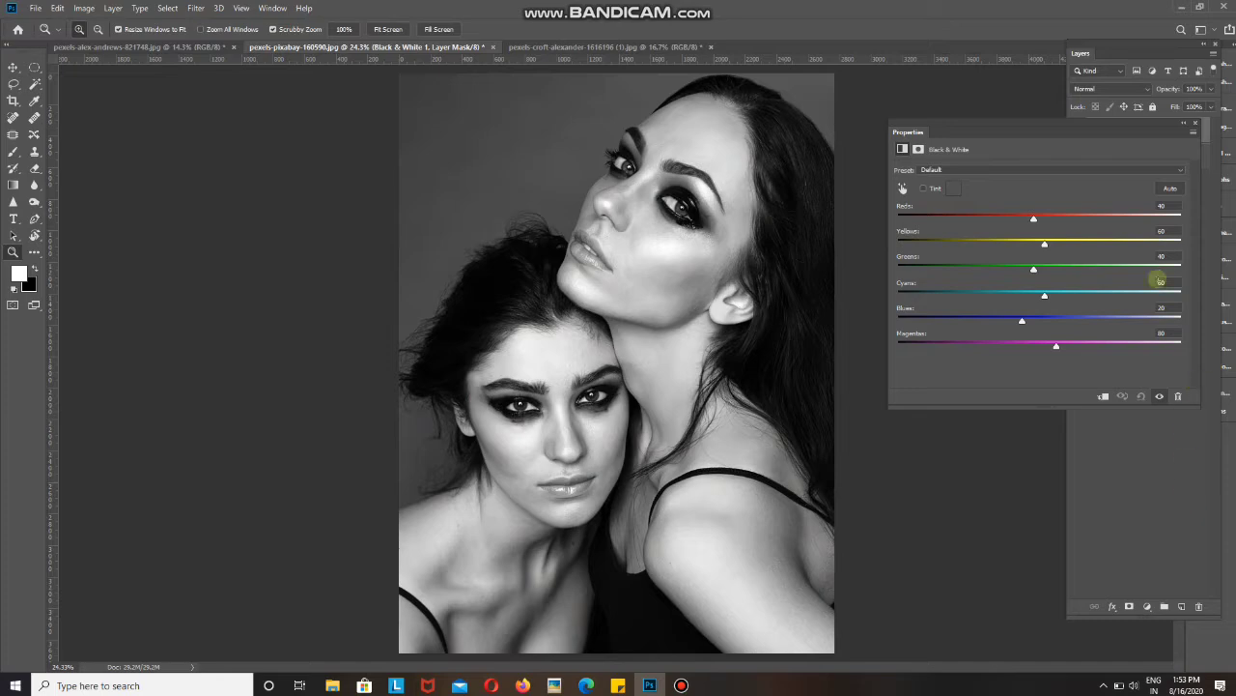
pyautogui.moveTo(1044, 243)
pyautogui.mouseDown()
pyautogui.moveTo(930, 200)
pyautogui.moveTo(1065, 217)
pyautogui.moveTo(950, 206)
pyautogui.mouseUp()
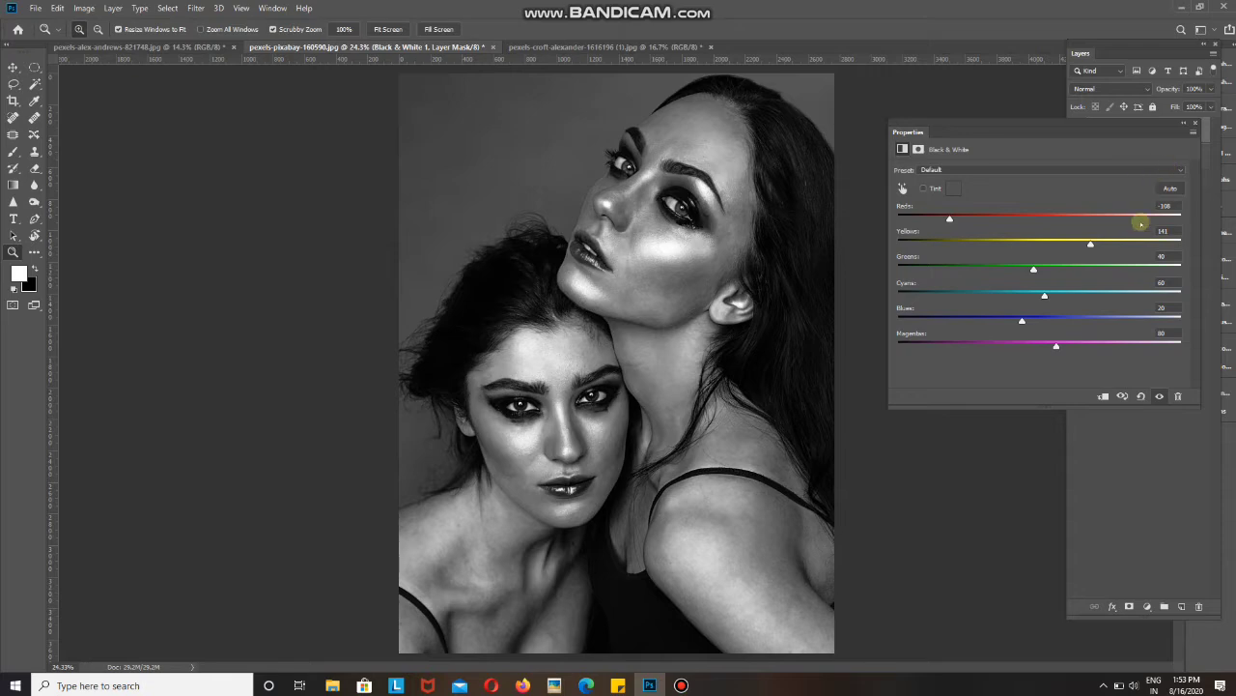
pyautogui.moveTo(1042, 298); pyautogui.dragTo(975, 288)
pyautogui.moveTo(1022, 321); pyautogui.dragTo(1068, 321)
pyautogui.click(1188, 136)
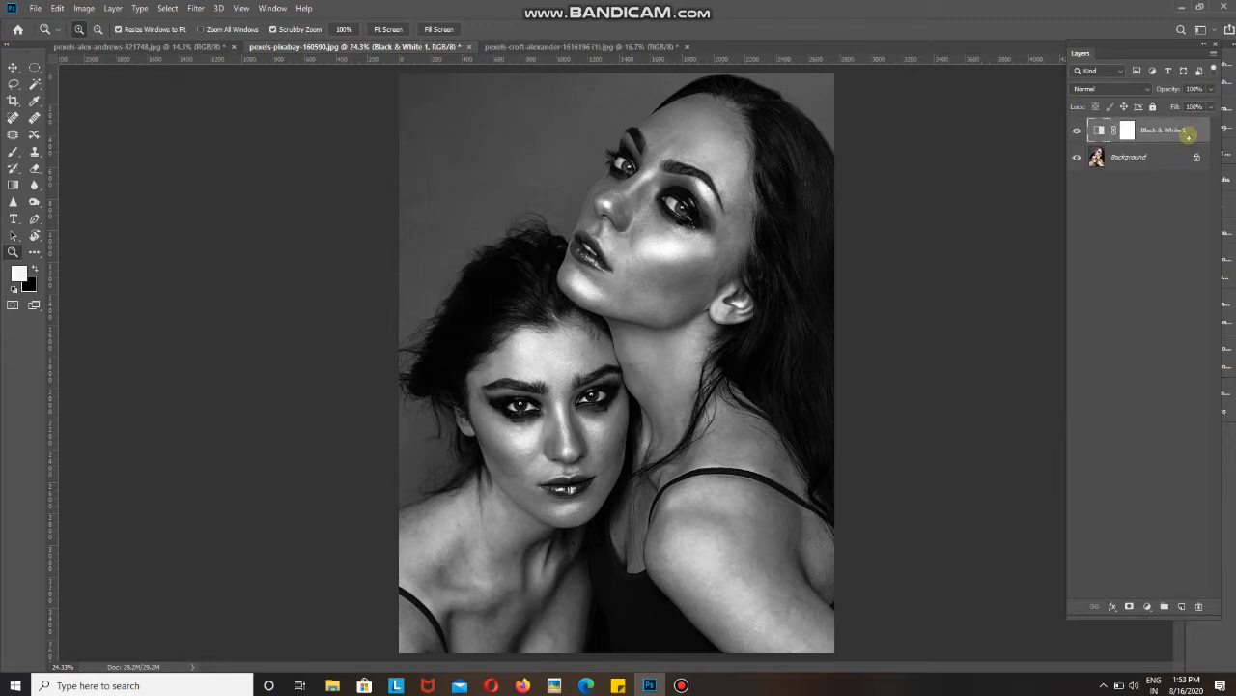
# Delete the Black & White layer and add a Gradient Map adjustment layer instead.
pyautogui.press('Delete')
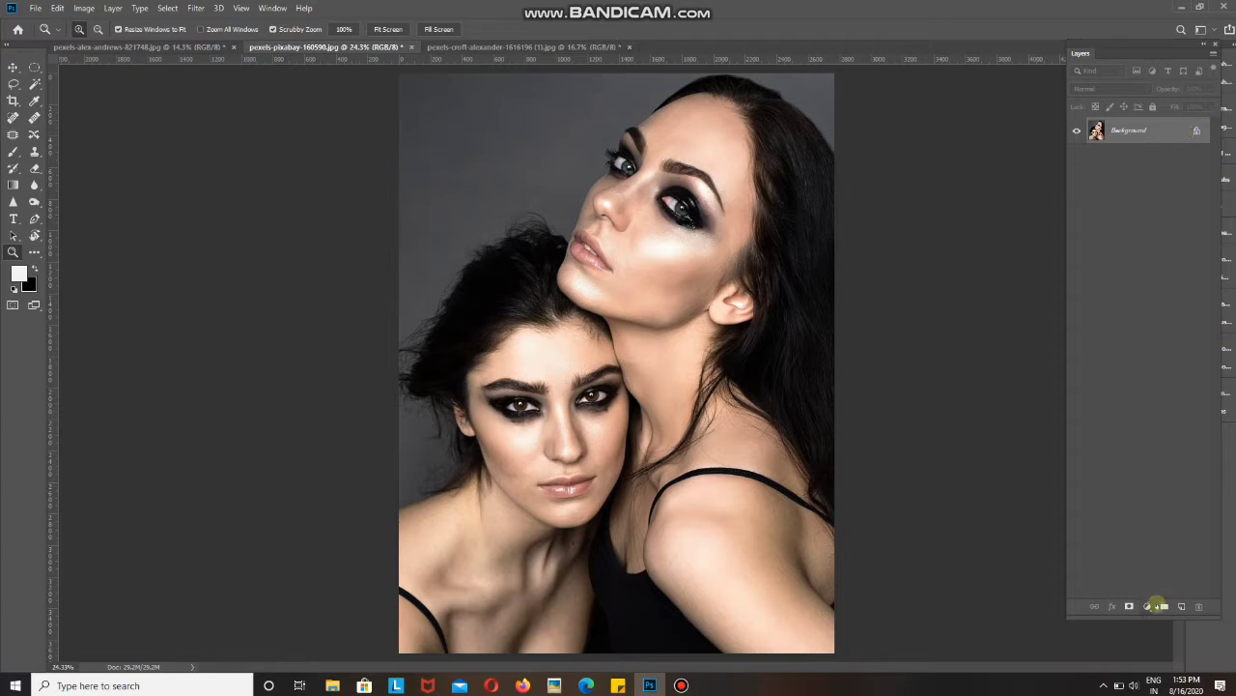
pyautogui.click(1149, 606)
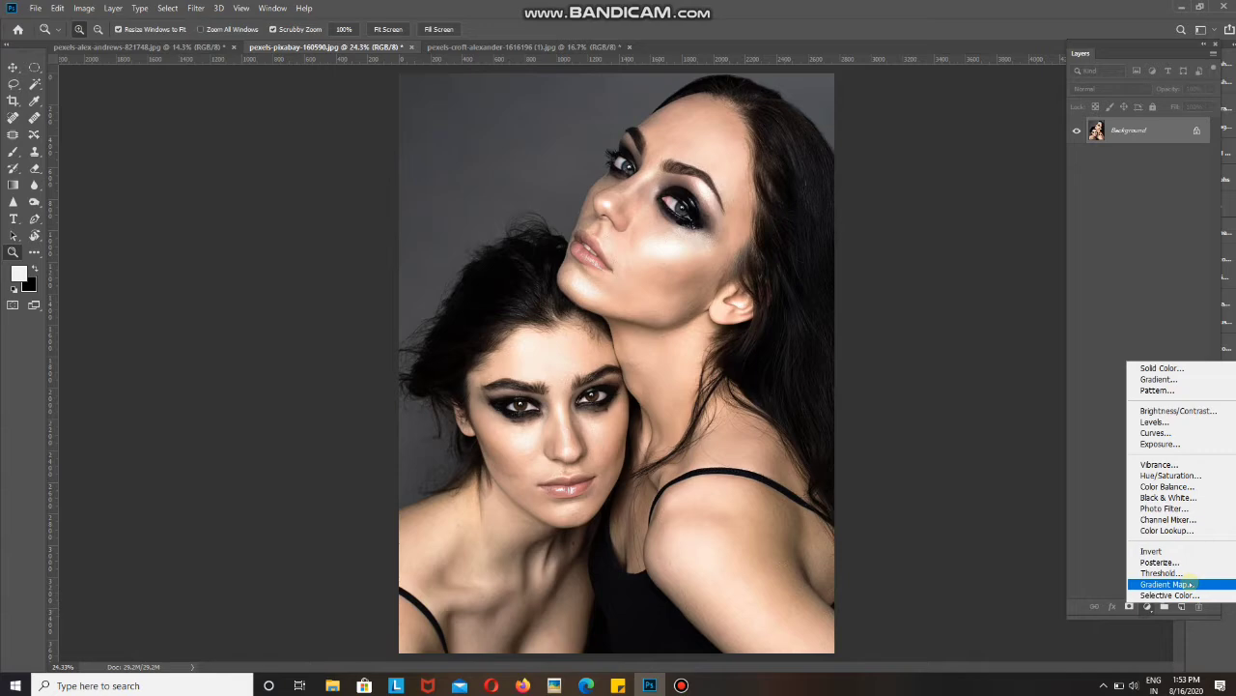
pyautogui.click(1192, 585)
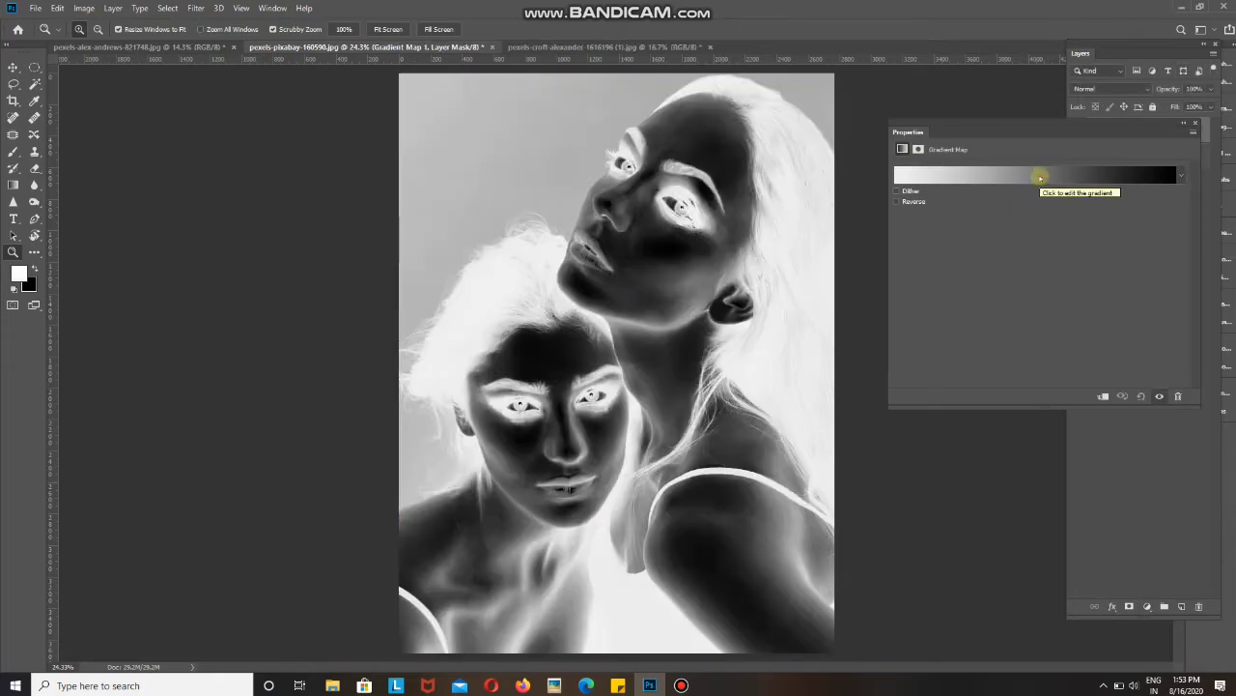
# Give Gradient Map 1 the Black, White preset and close Properties.
pyautogui.click(1039, 177)
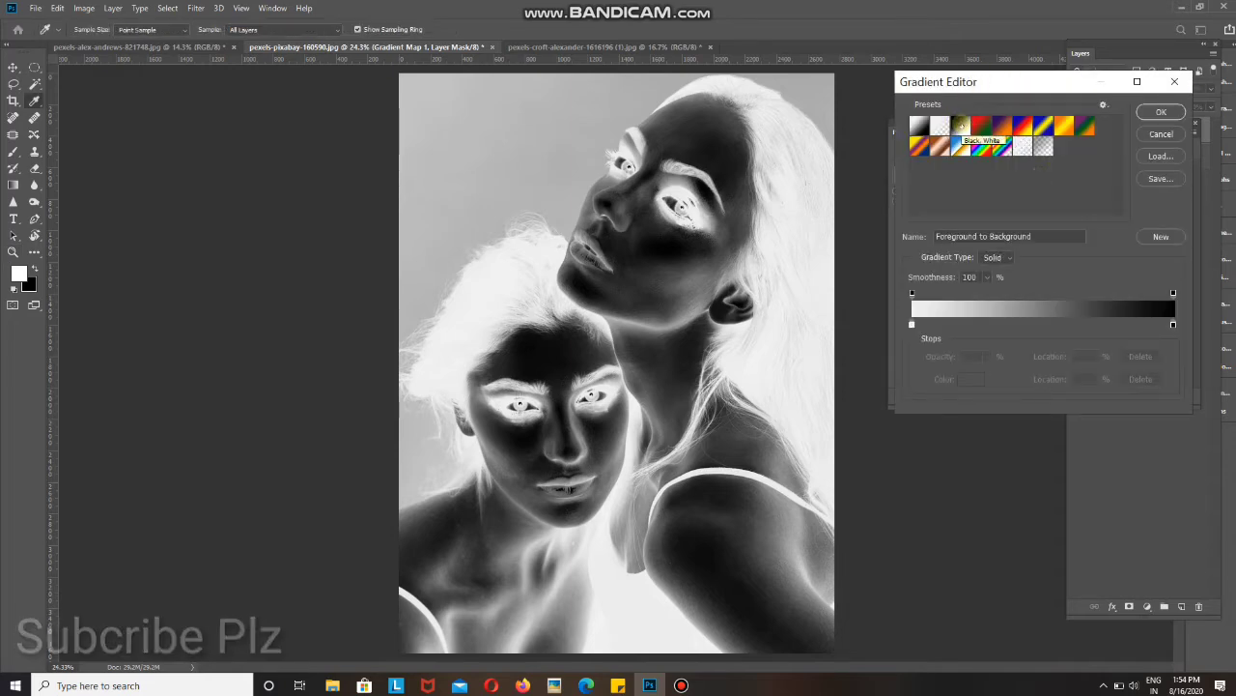
pyautogui.click(960, 126)
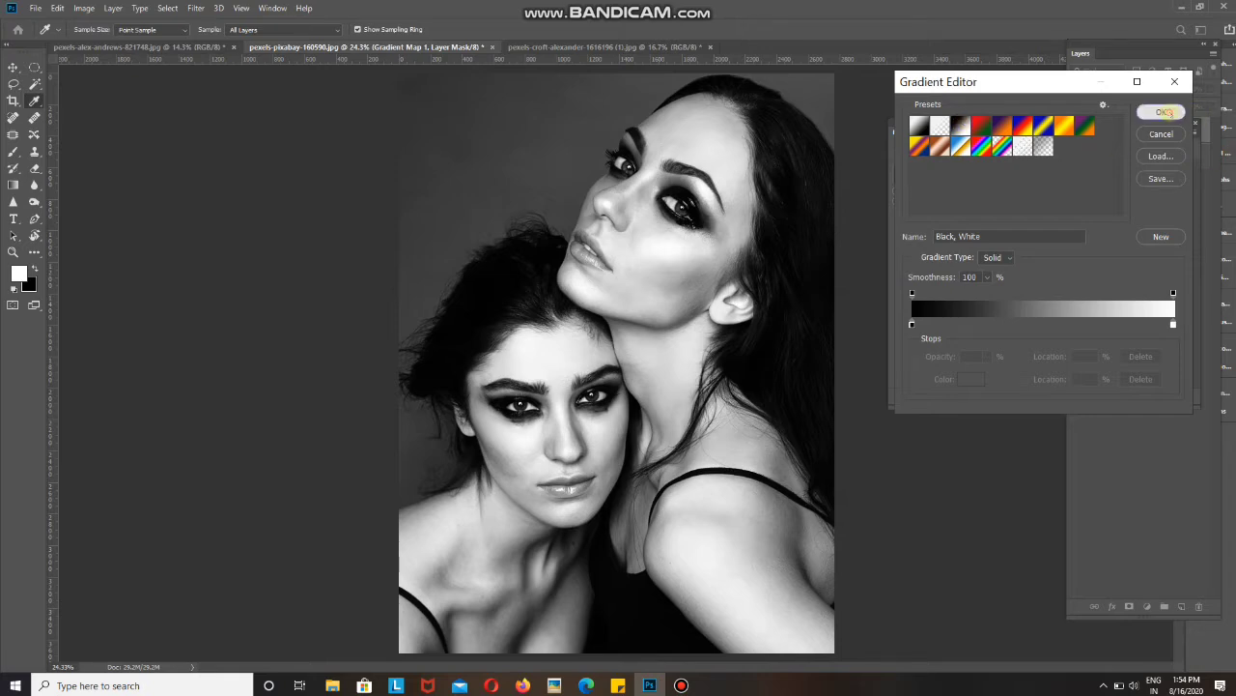
pyautogui.click(1162, 112)
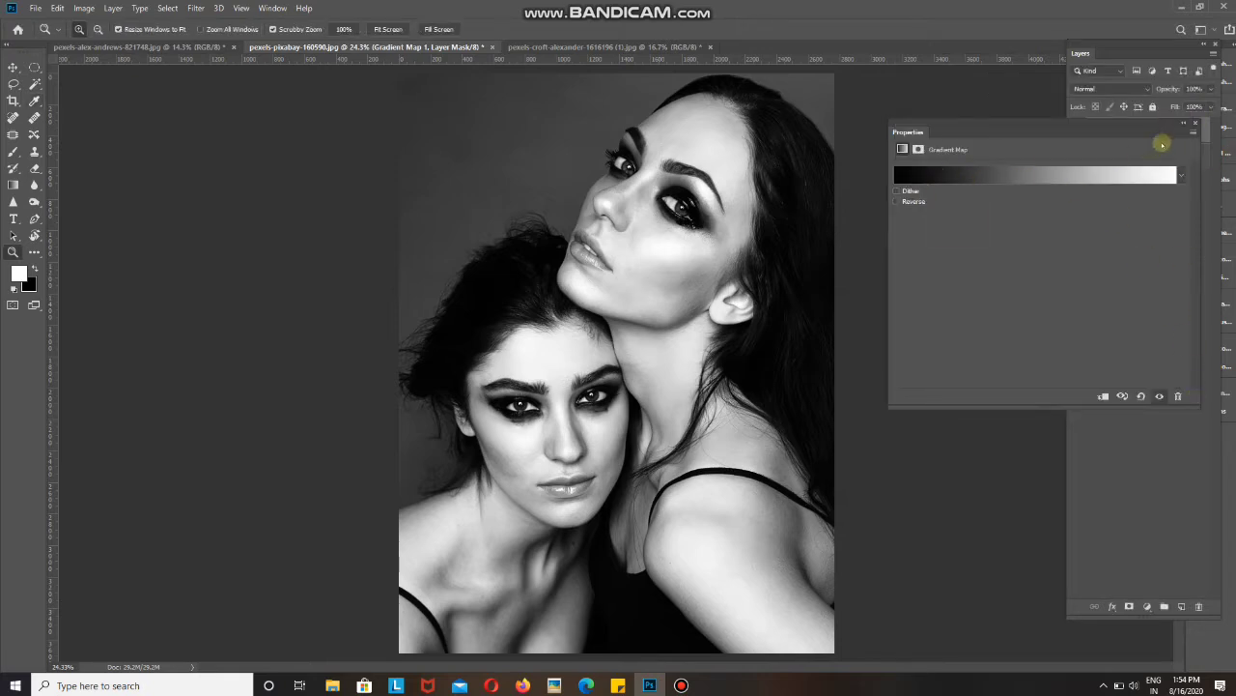
pyautogui.click(1196, 121)
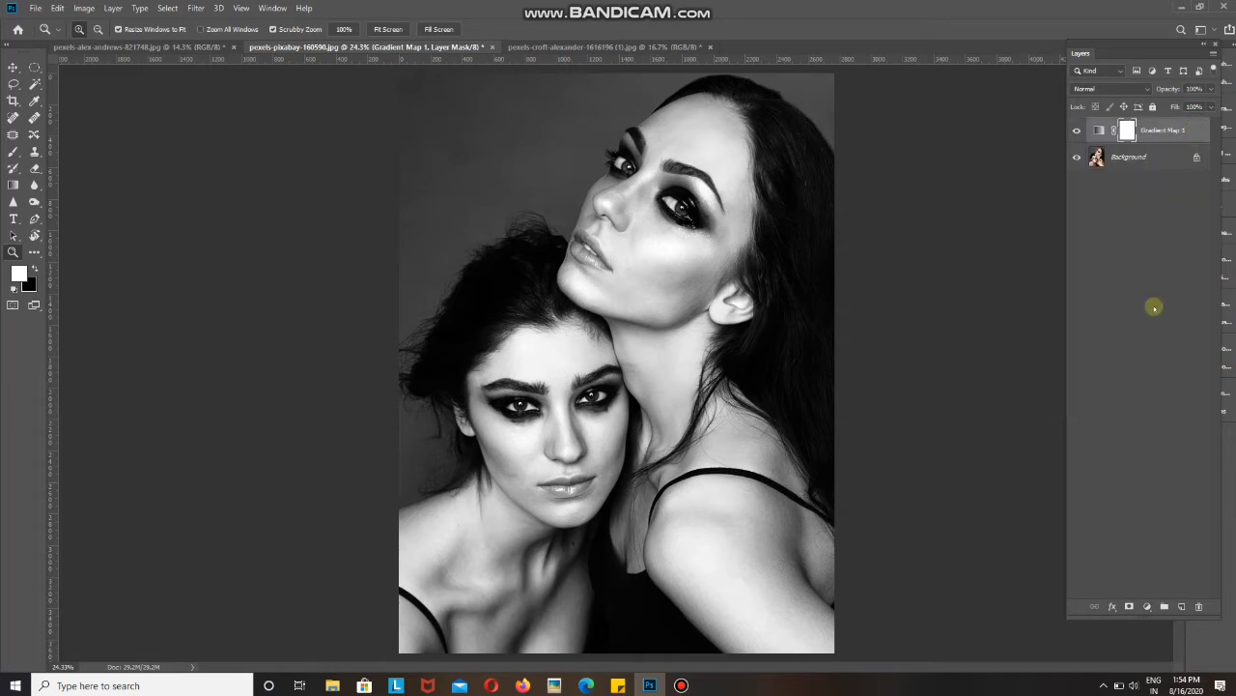
pyautogui.click(1076, 129)
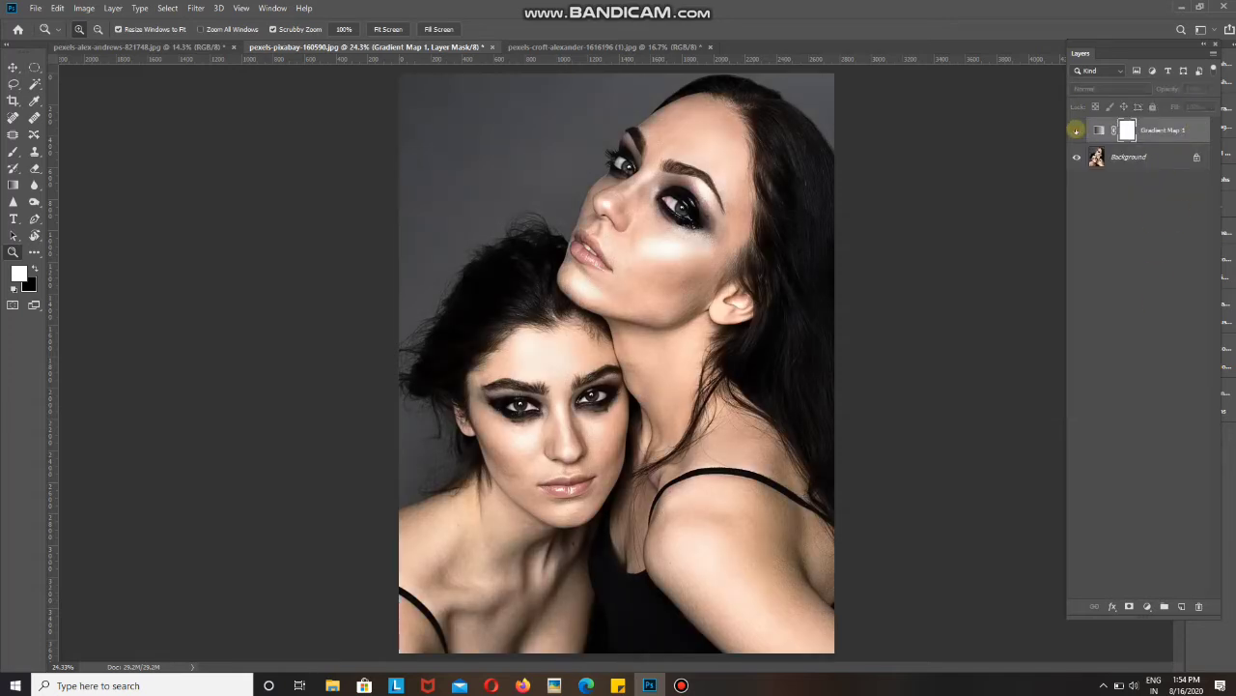
pyautogui.click(1076, 129)
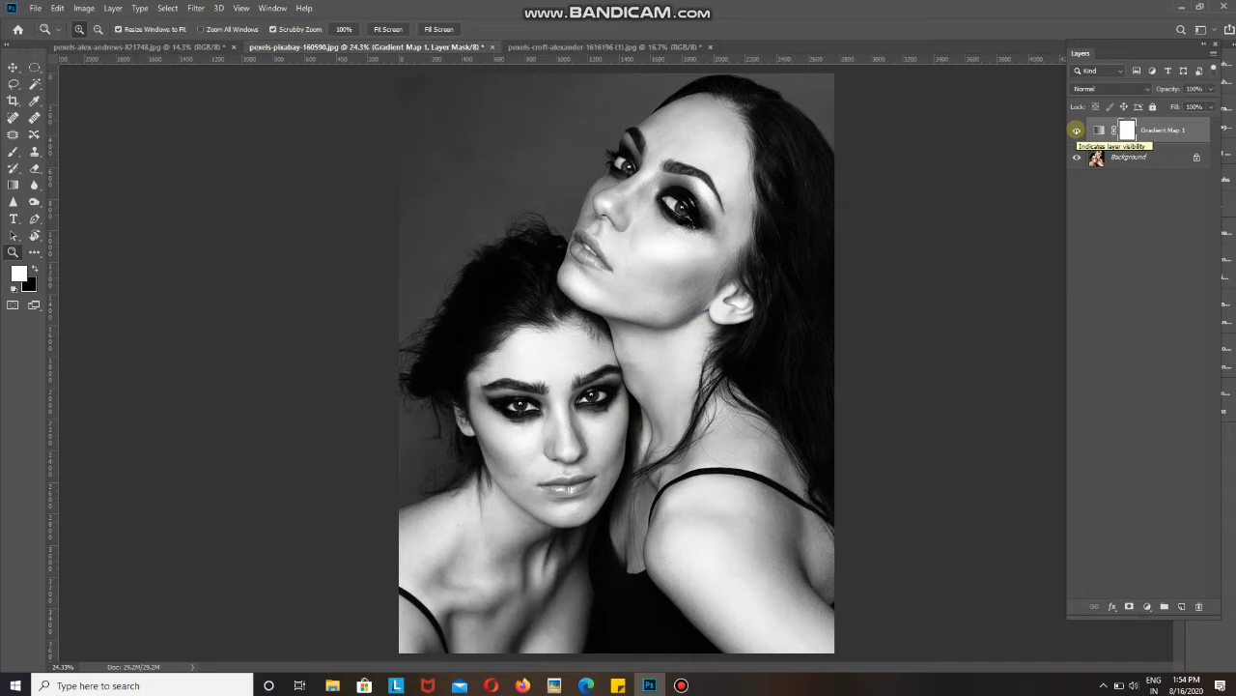
pyautogui.click(1077, 130)
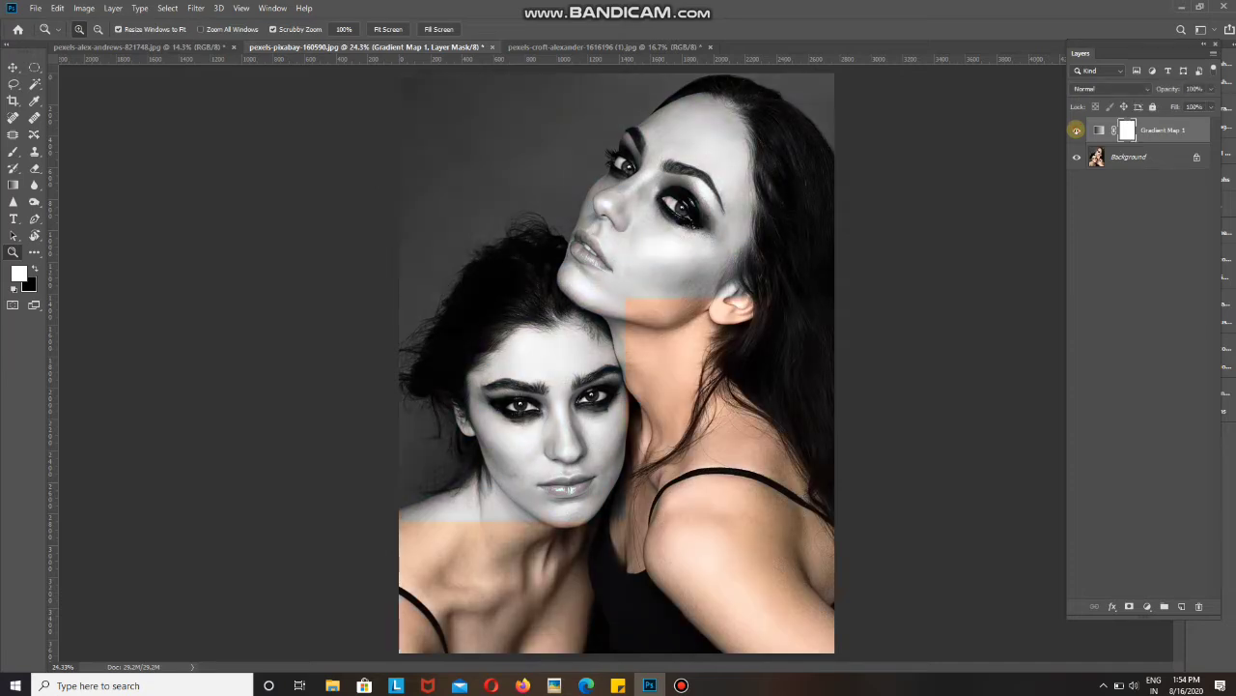
pyautogui.click(1076, 129)
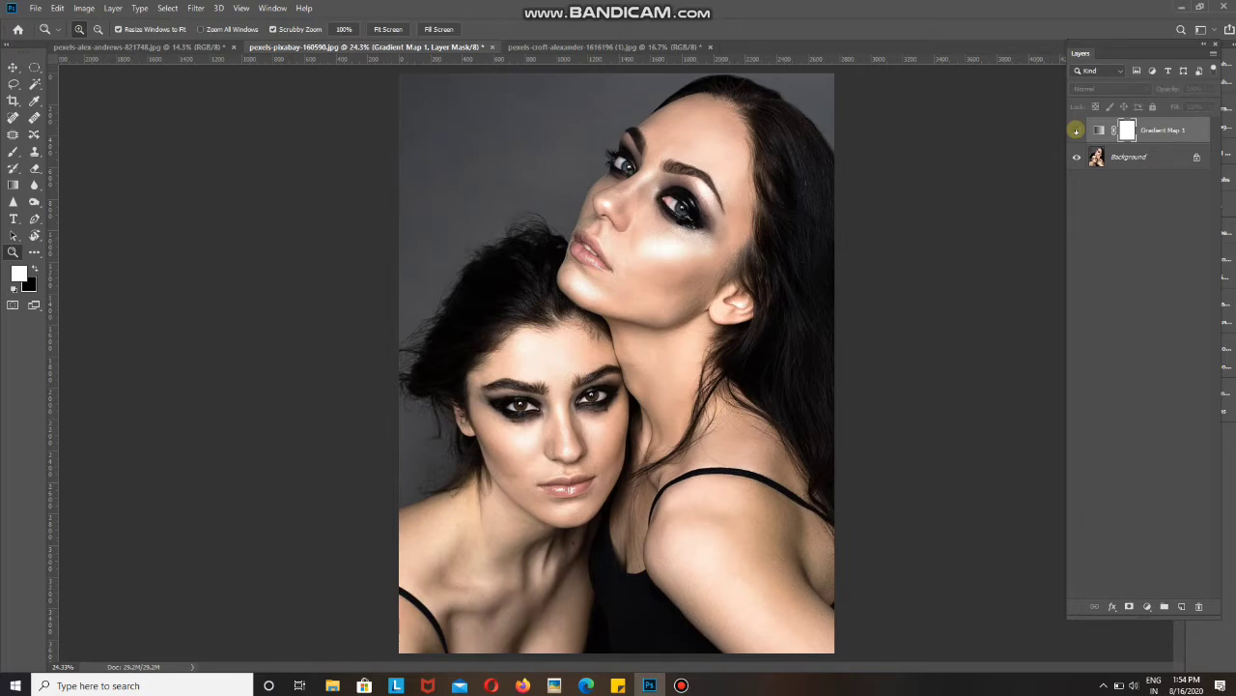
pyautogui.click(1076, 129)
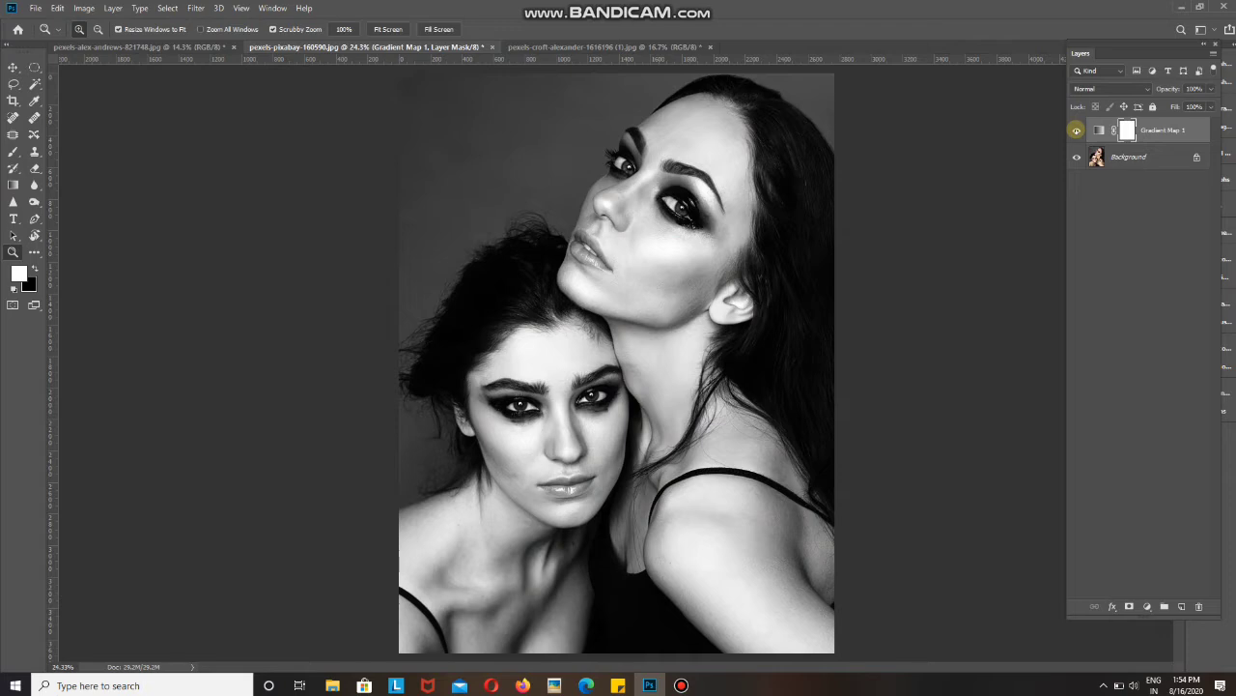
pyautogui.click(1076, 130)
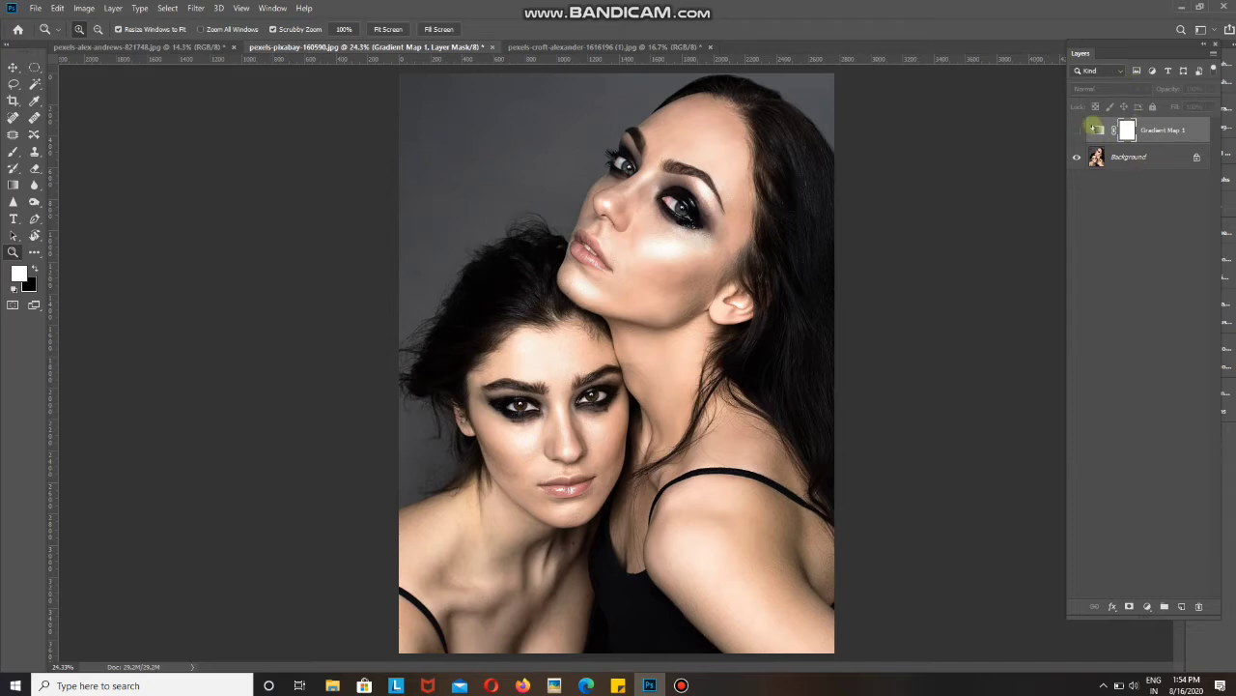
pyautogui.click(1076, 130)
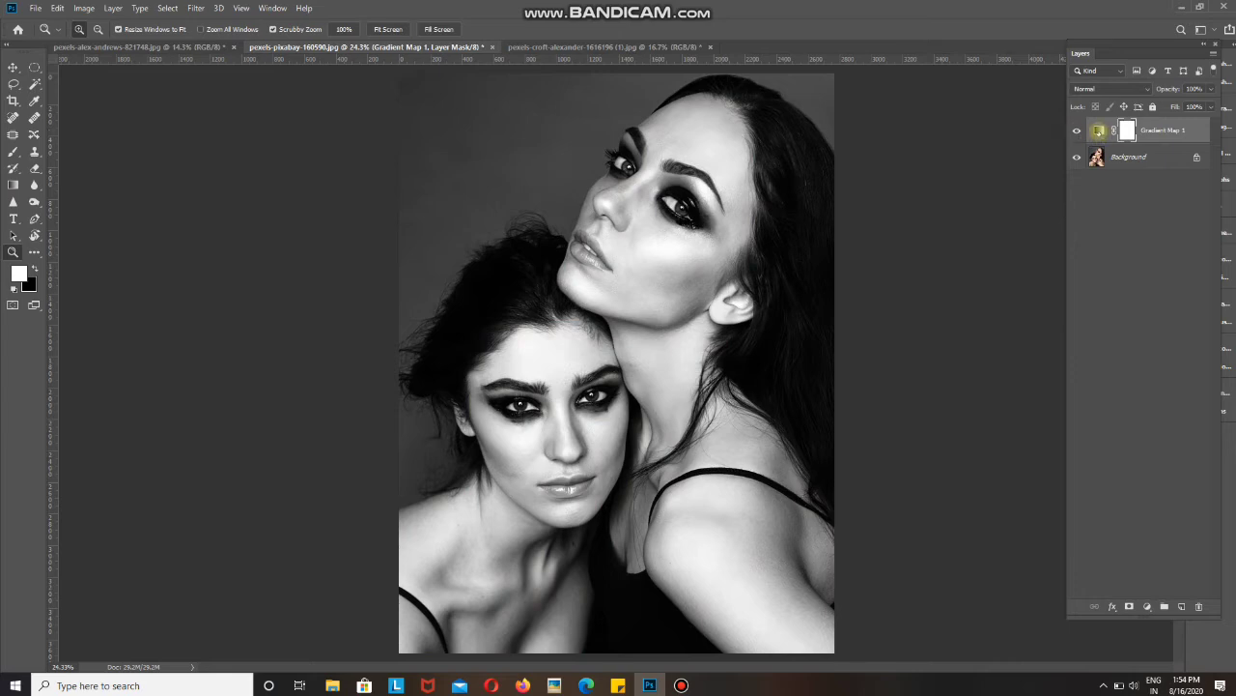
# Set the two-women Gradient Map's smoothness to 0%.
pyautogui.doubleClick(1099, 130)
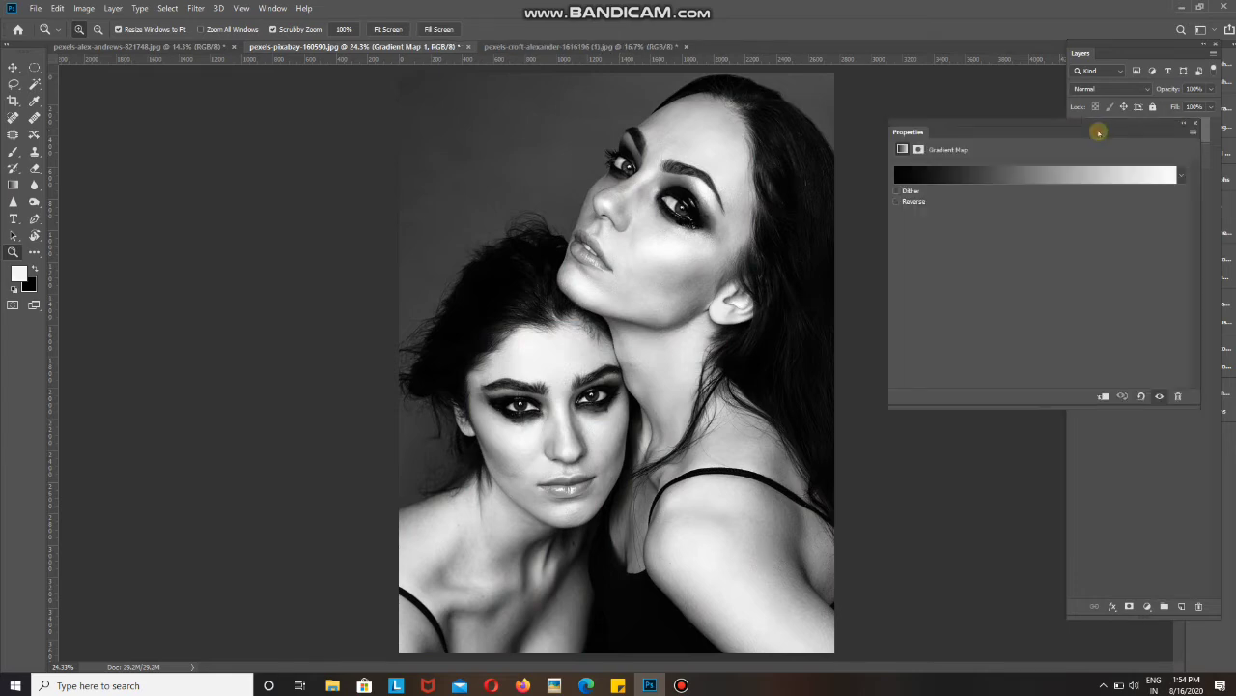
pyautogui.click(1022, 182)
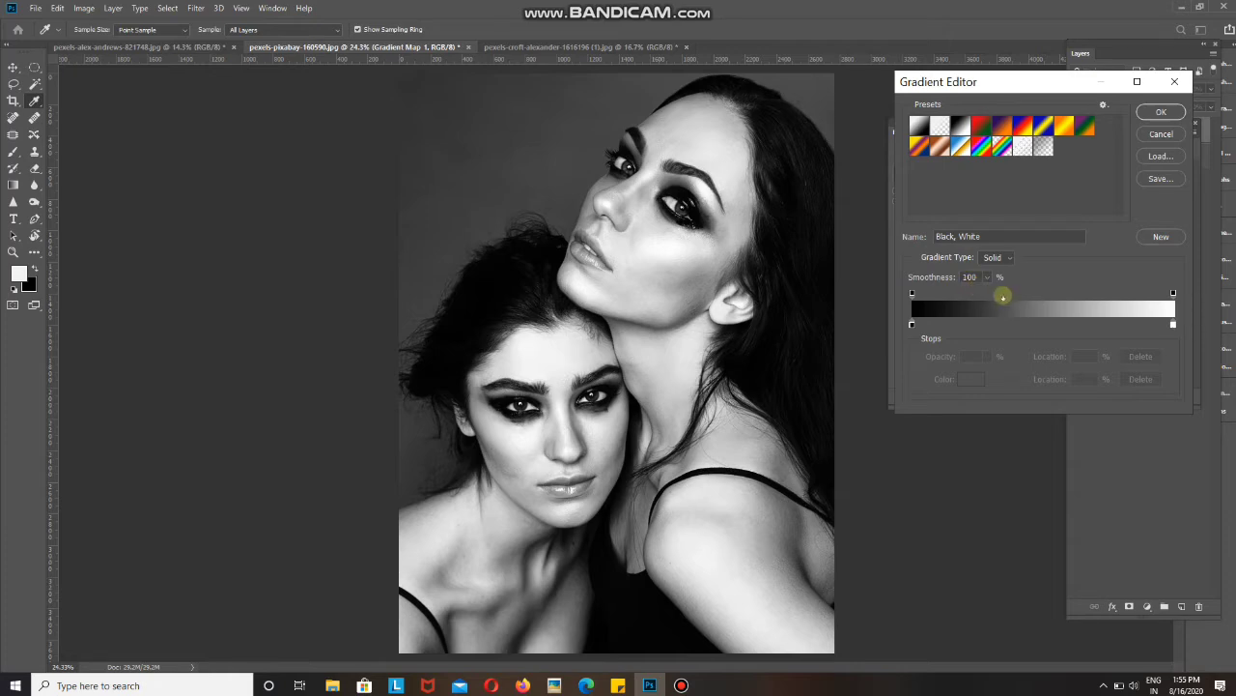
pyautogui.click(987, 277)
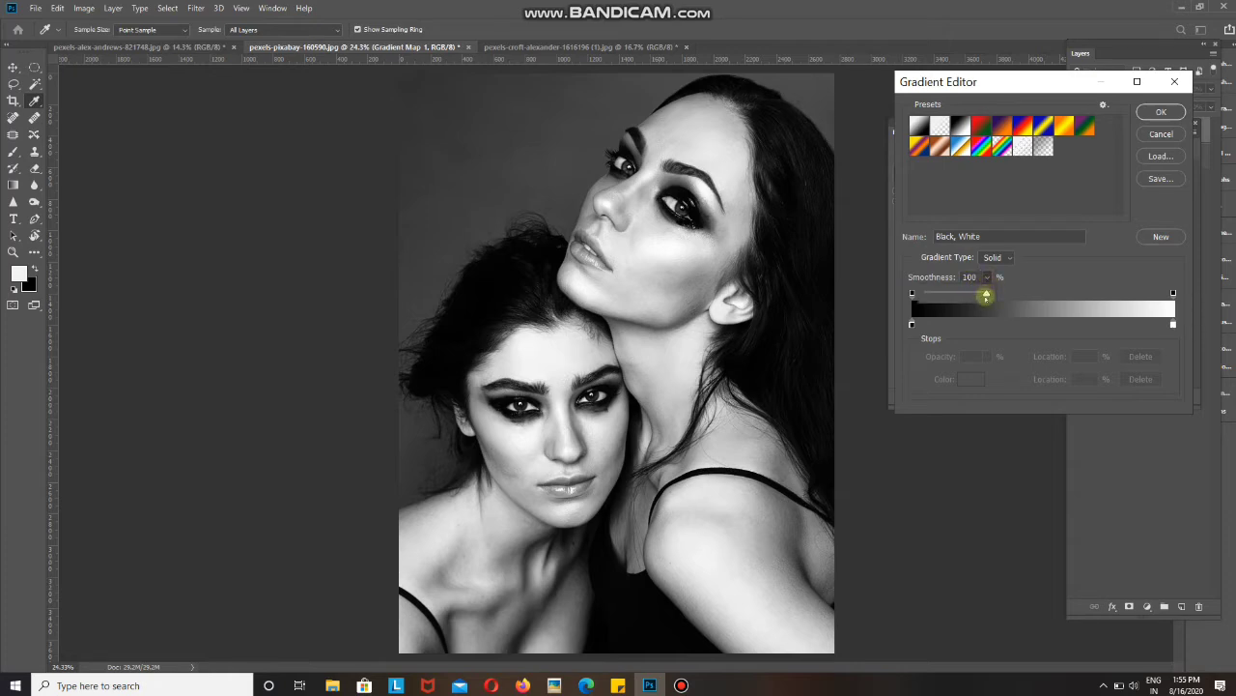
pyautogui.moveTo(986, 292); pyautogui.dragTo(810, 274)
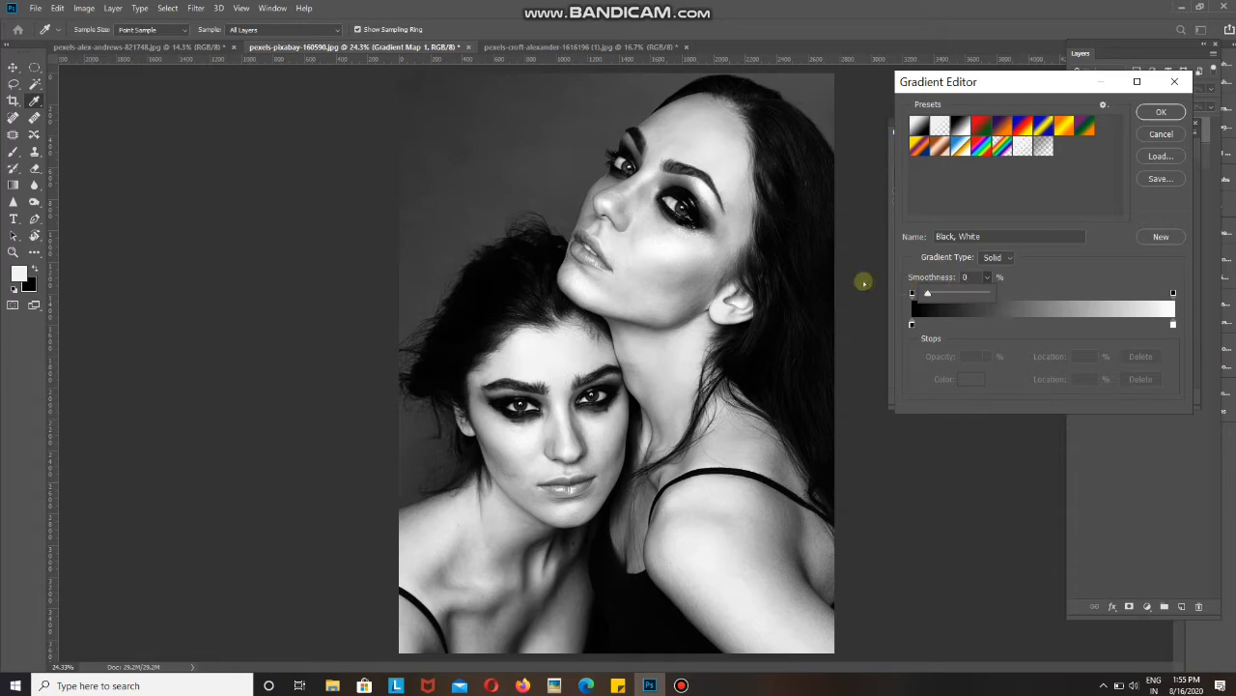
pyautogui.click(1162, 113)
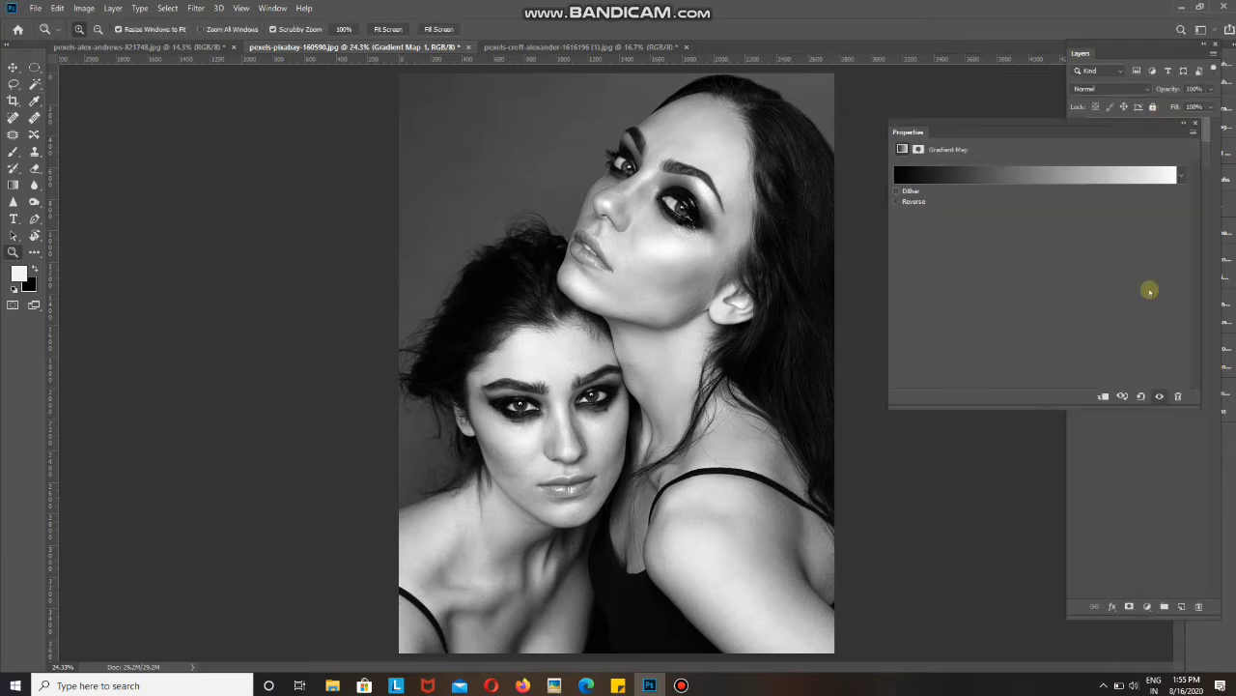
pyautogui.click(1194, 123)
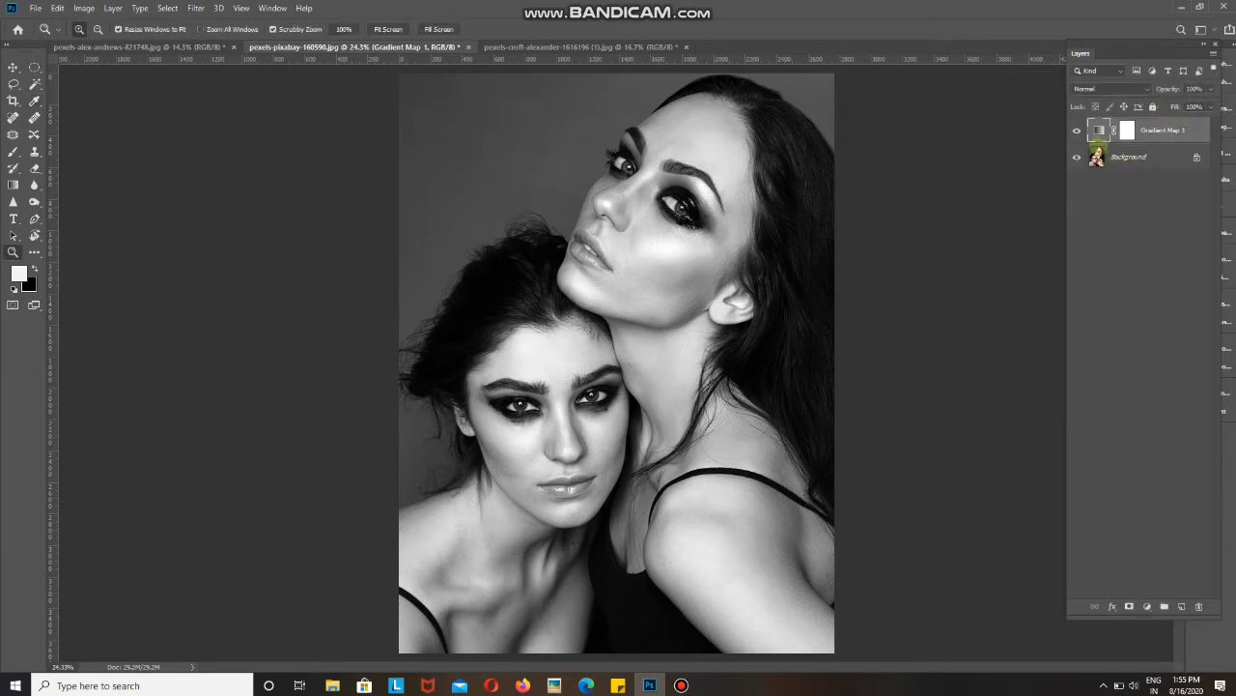
# Compare the portrait with Gradient Map 1 hidden and shown, then switch to the bearded man's portrait.
pyautogui.click(1077, 135)
pyautogui.click(1077, 133)
pyautogui.click(1077, 135)
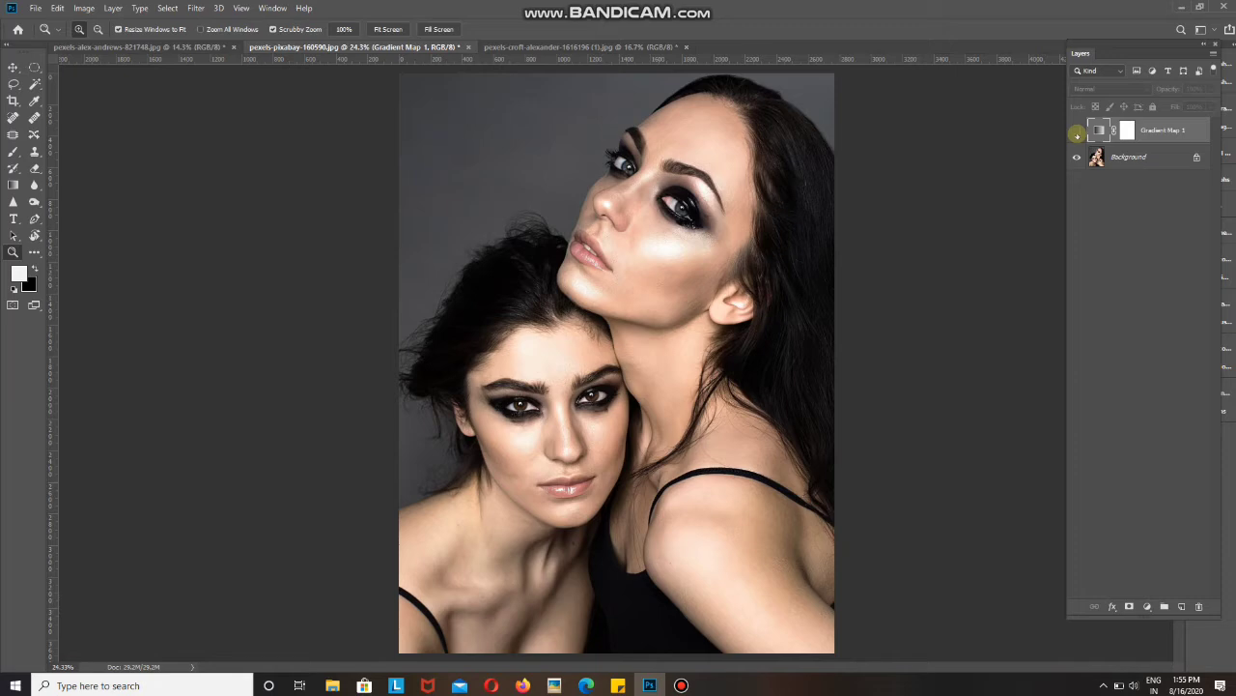
pyautogui.click(1078, 135)
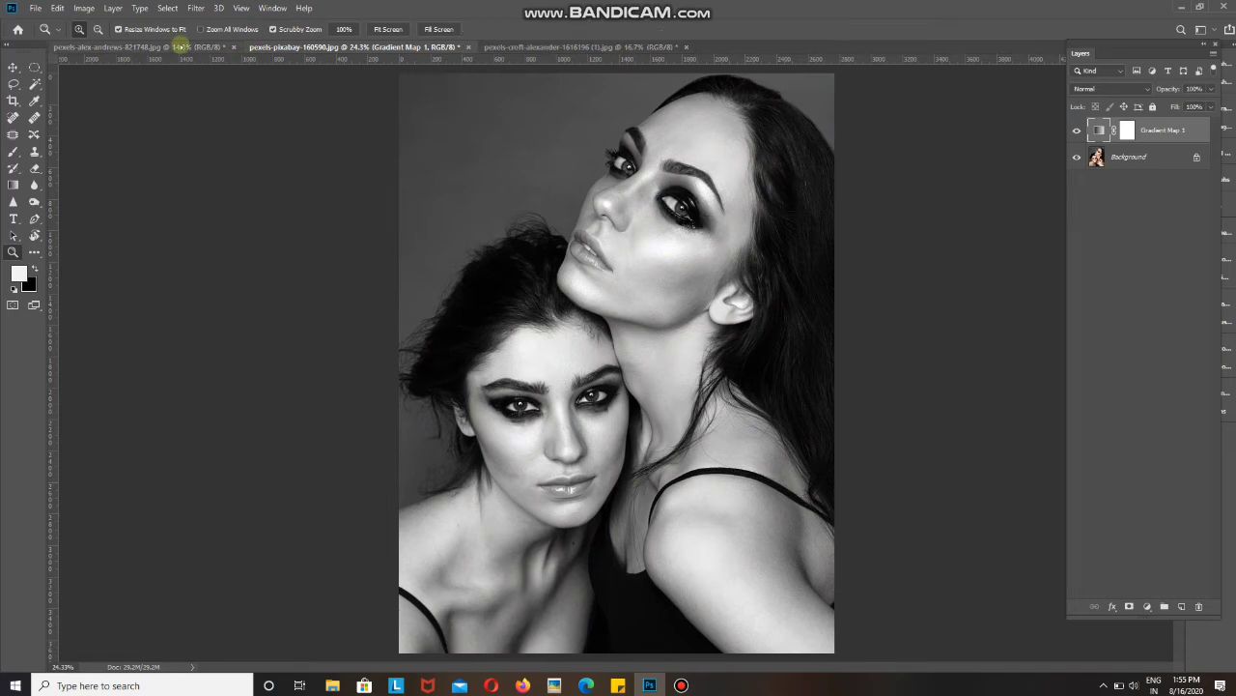
pyautogui.click(193, 46)
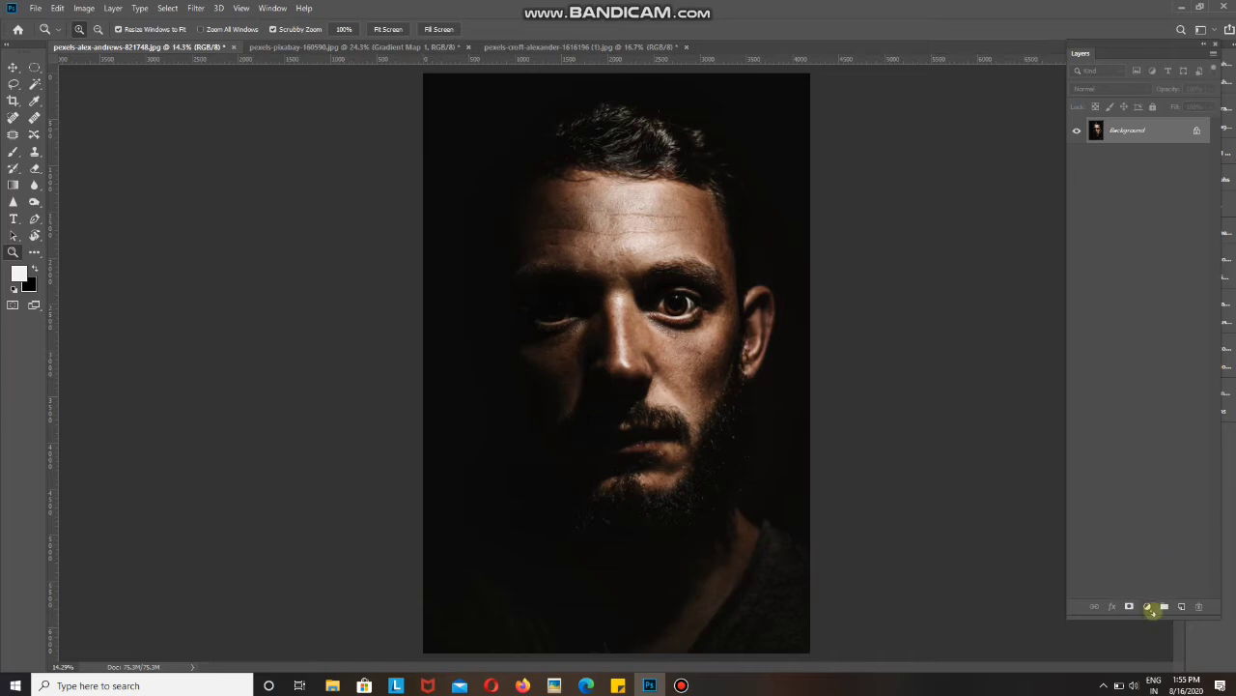
# Add a Gradient Map layer to the bearded man's portrait using the Black, White preset.
pyautogui.click(1149, 606)
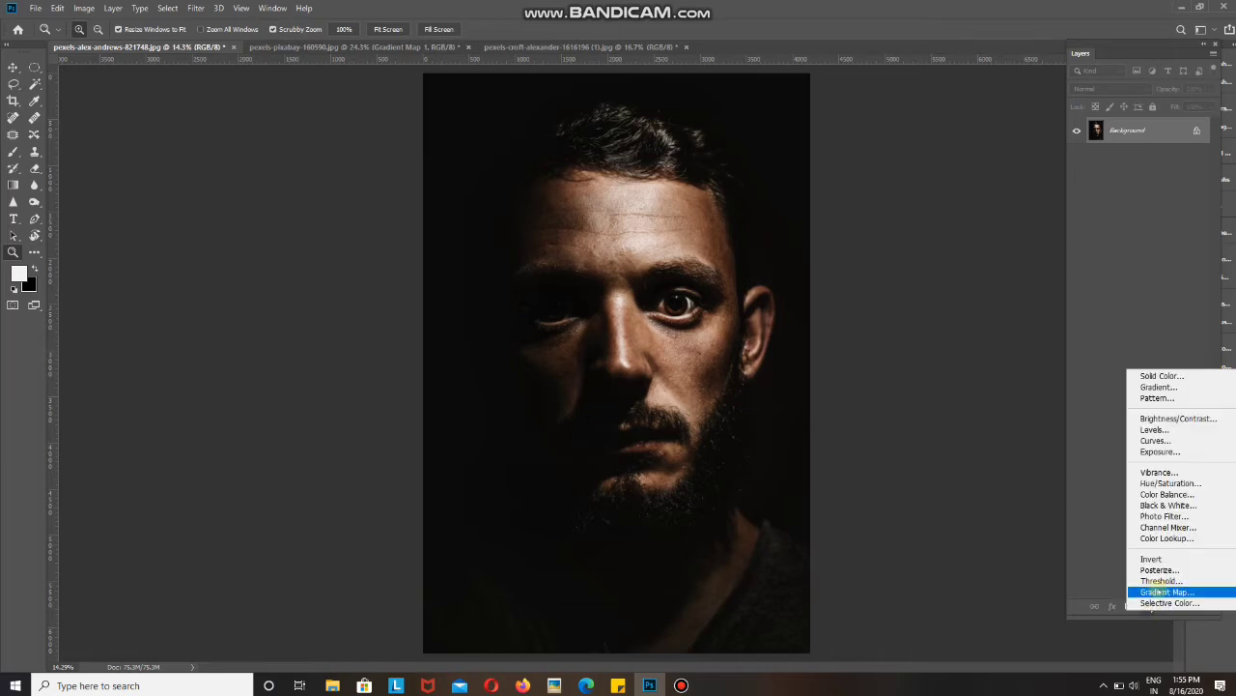
pyautogui.click(1164, 592)
pyautogui.click(1053, 173)
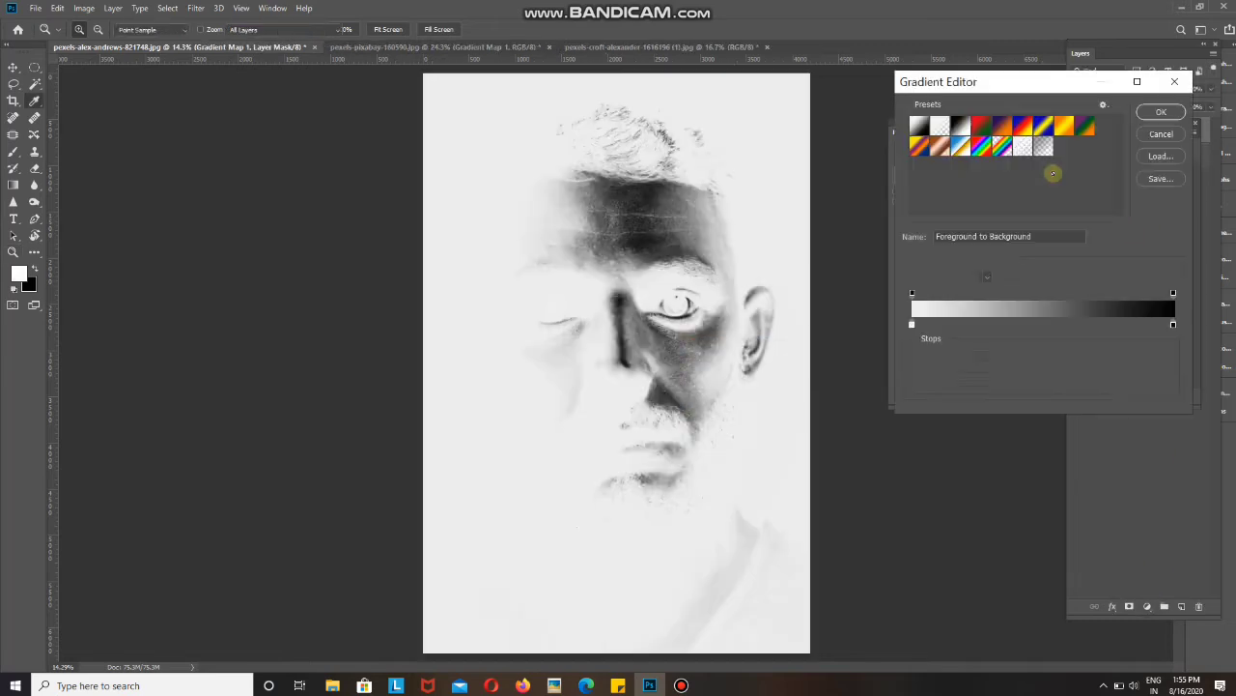
pyautogui.click(959, 123)
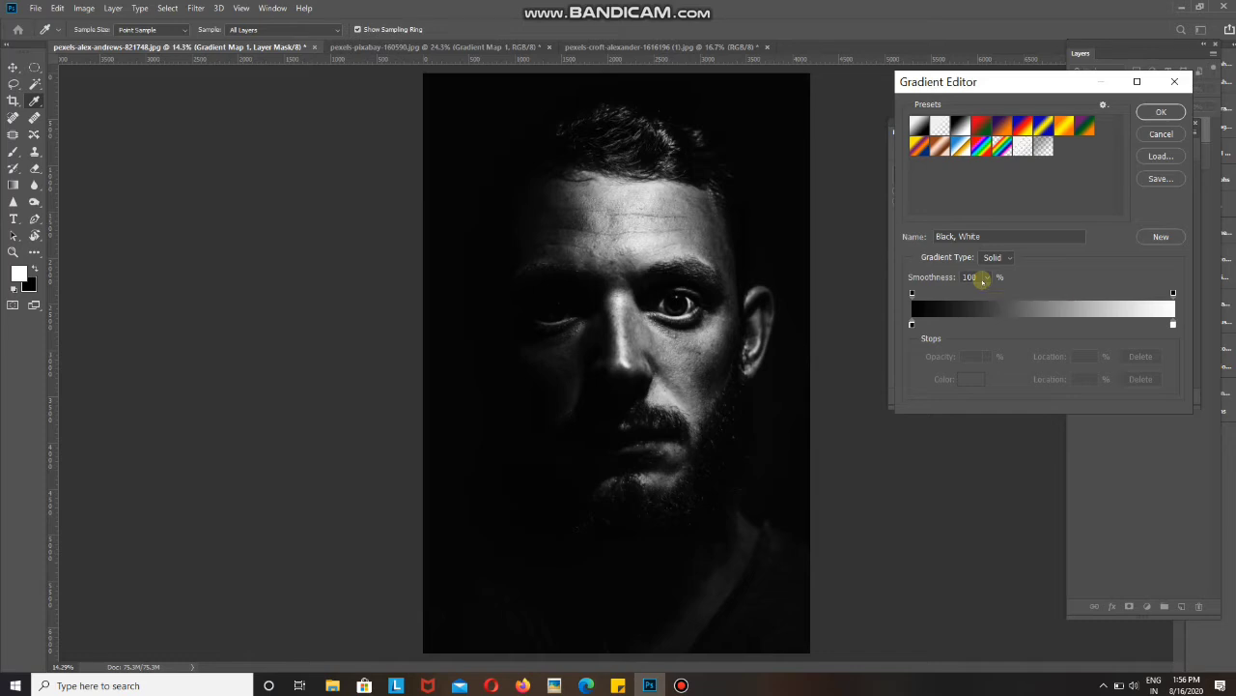
# Set the man's gradient smoothness to 0%, after comparing it with 100%, and apply it.
pyautogui.click(988, 277)
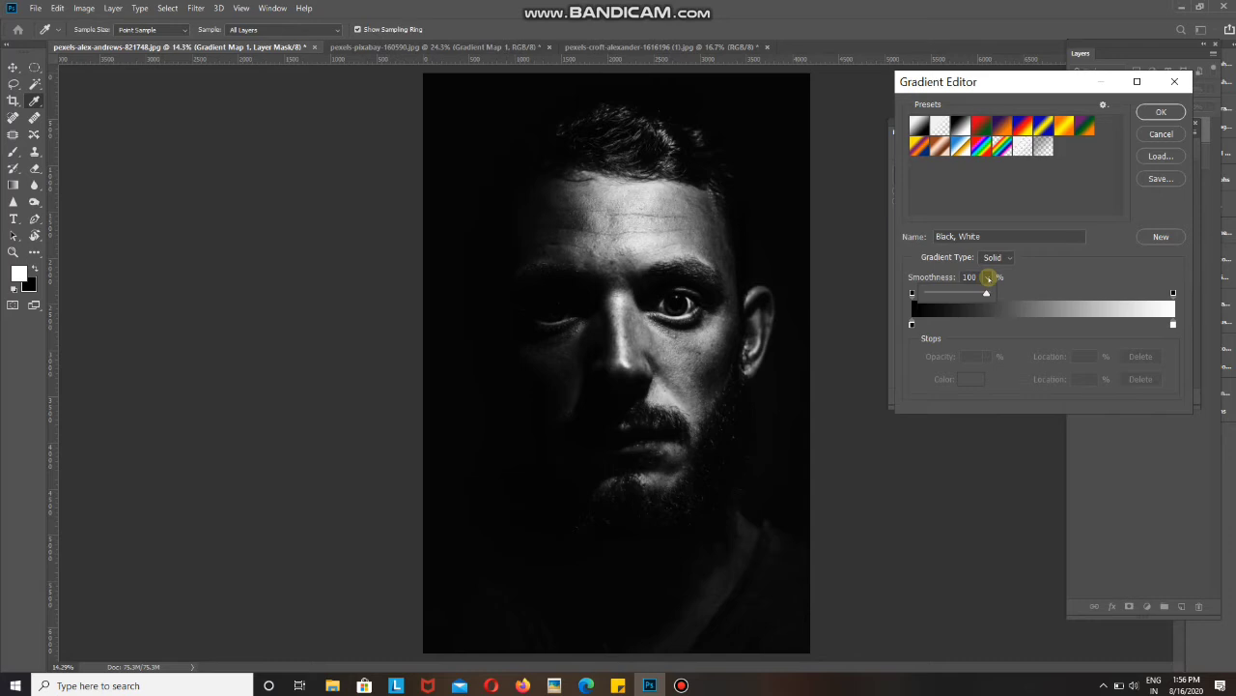
pyautogui.moveTo(986, 292); pyautogui.dragTo(842, 275)
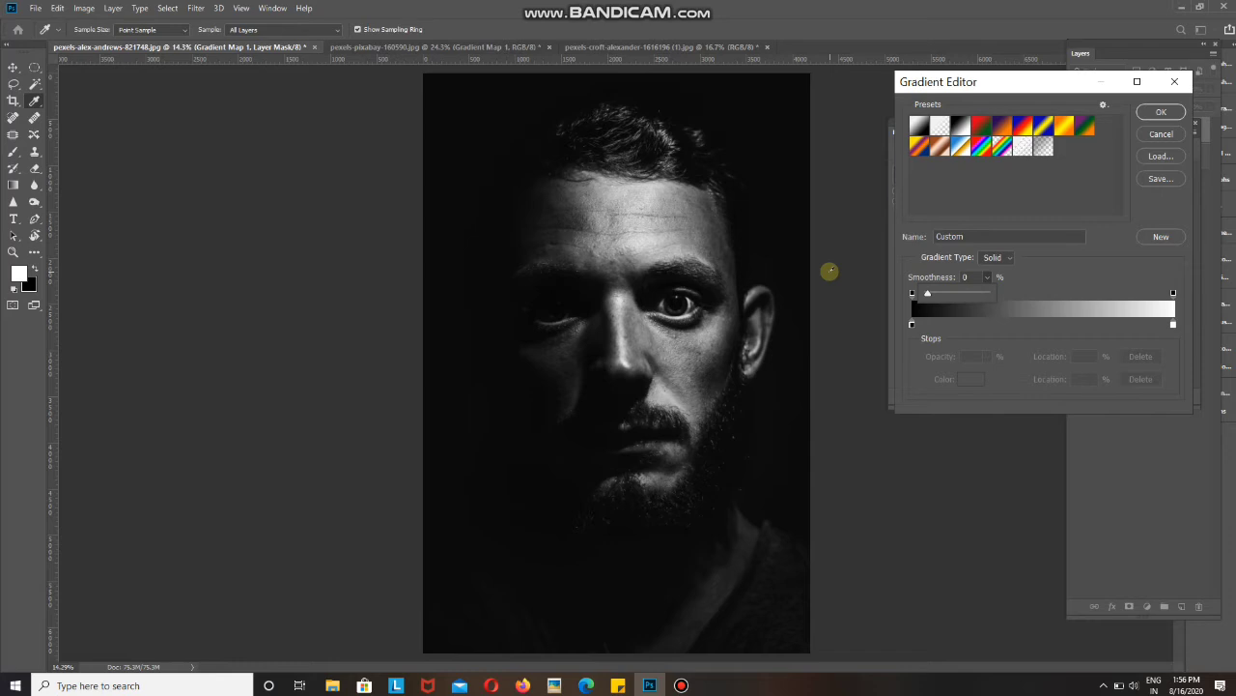
pyautogui.moveTo(928, 292)
pyautogui.mouseDown()
pyautogui.moveTo(1034, 291)
pyautogui.moveTo(987, 295)
pyautogui.mouseUp()
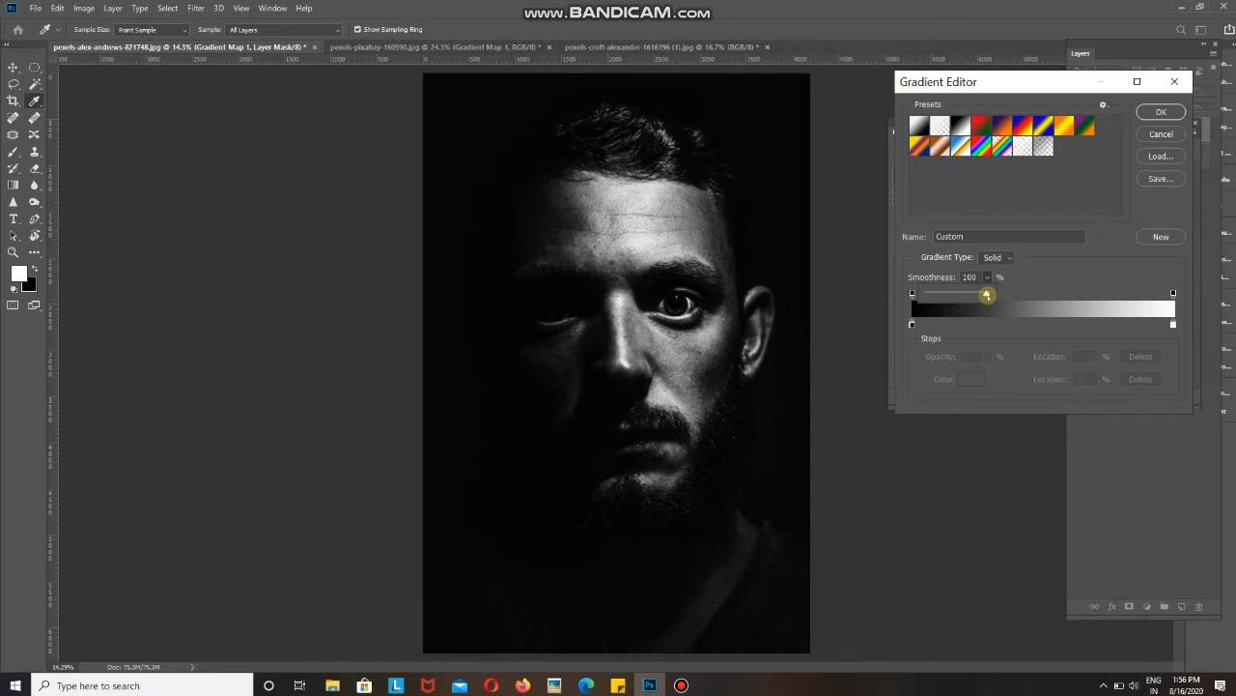
pyautogui.moveTo(986, 295); pyautogui.dragTo(852, 270)
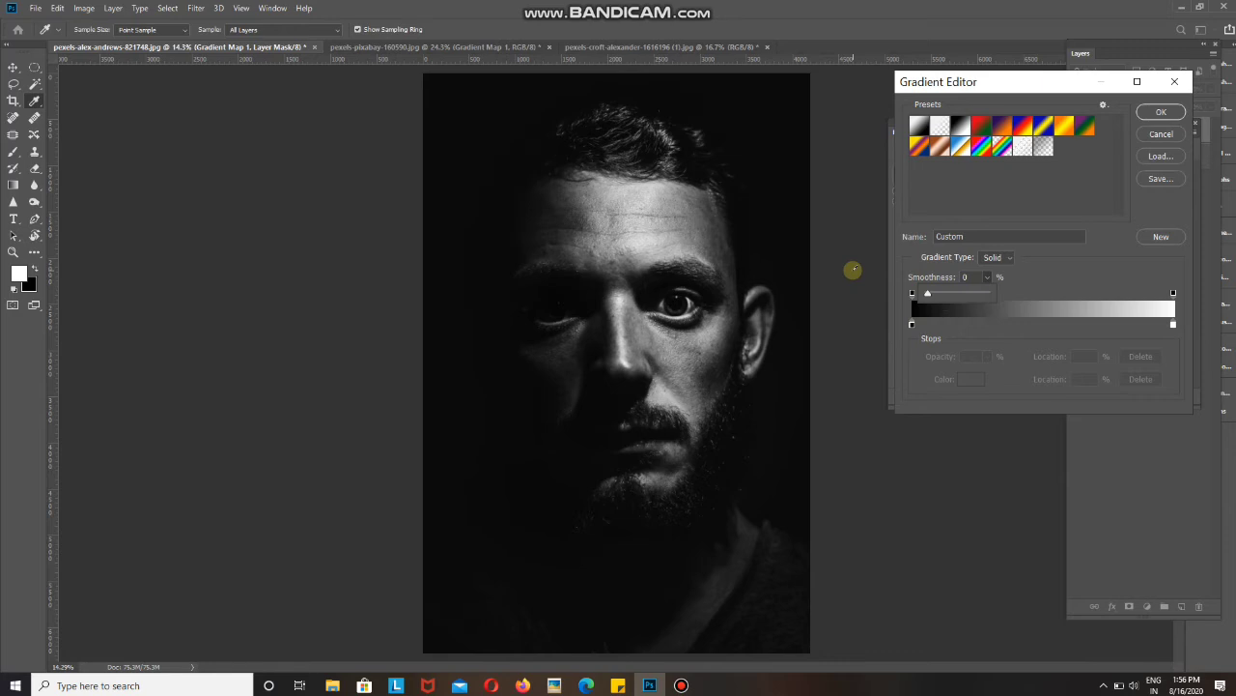
pyautogui.click(1161, 112)
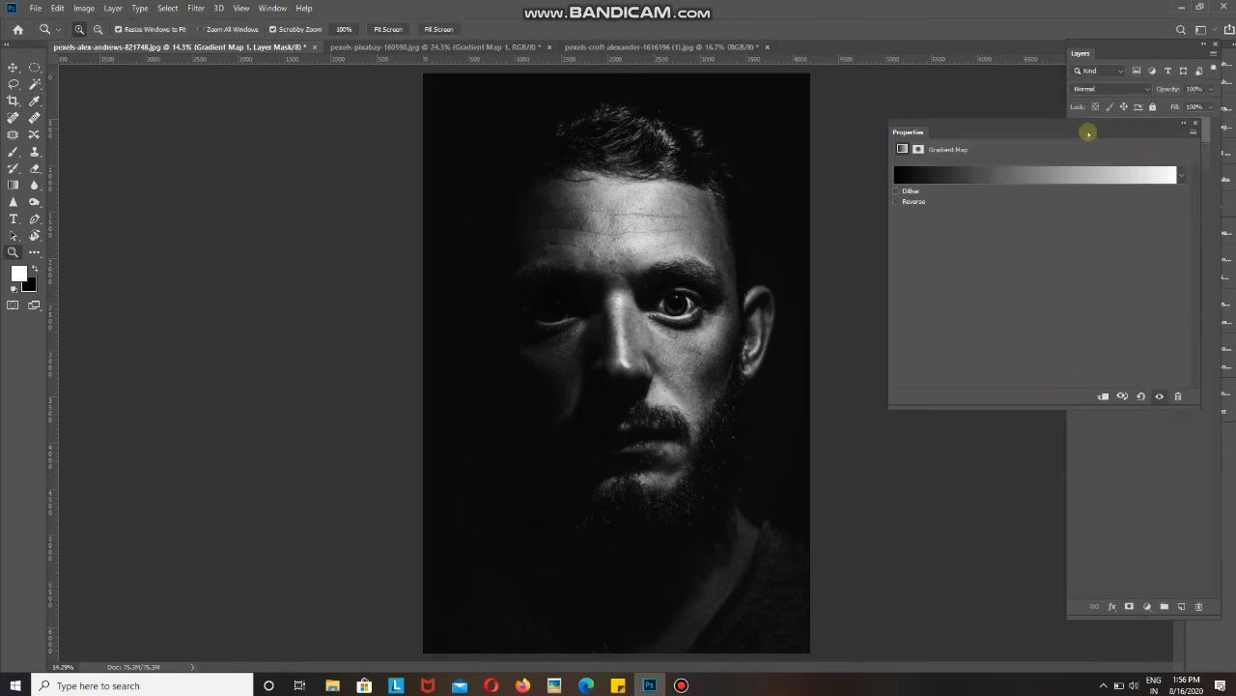
# Compare the man's portrait with Gradient Map 1 off and on, then switch to the forest portrait.
pyautogui.click(1195, 124)
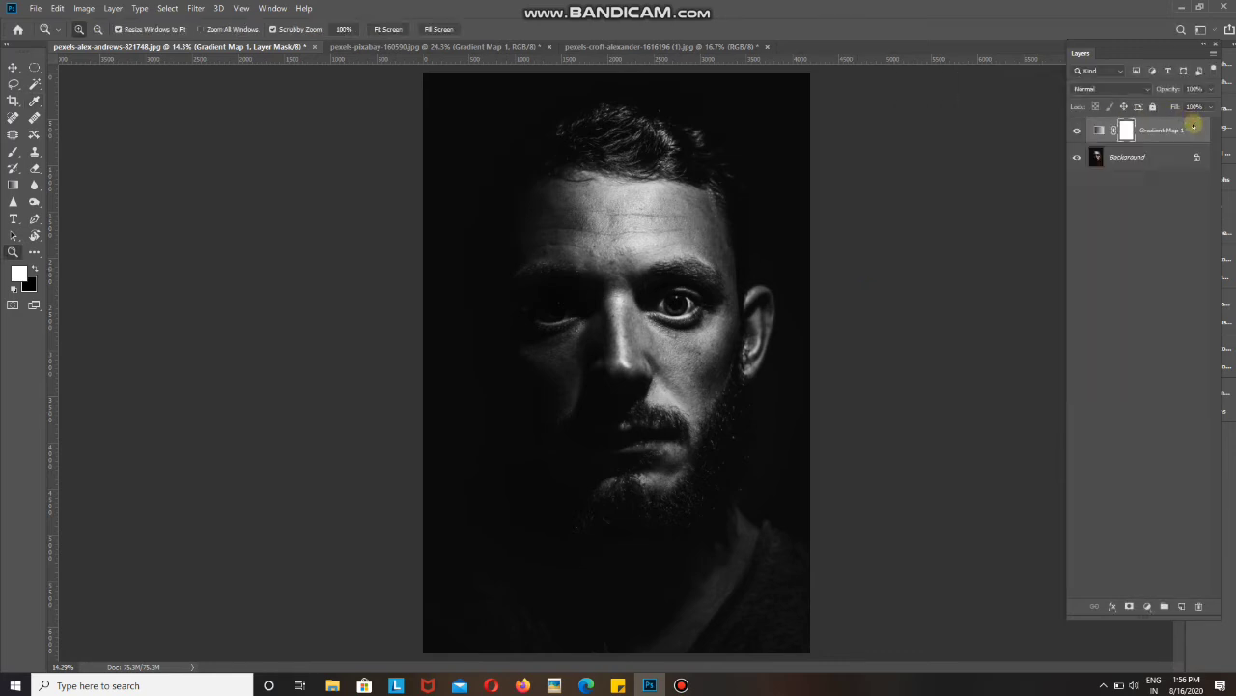
pyautogui.click(1077, 131)
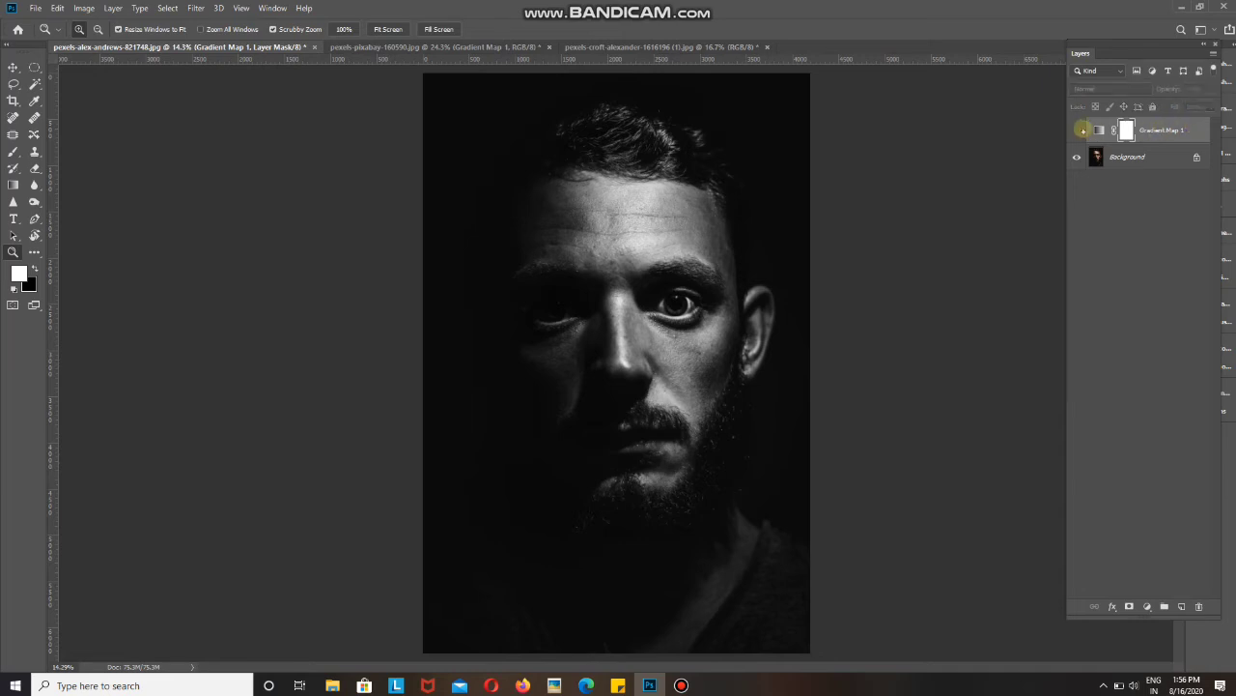
pyautogui.click(1078, 131)
pyautogui.click(1078, 130)
pyautogui.click(666, 47)
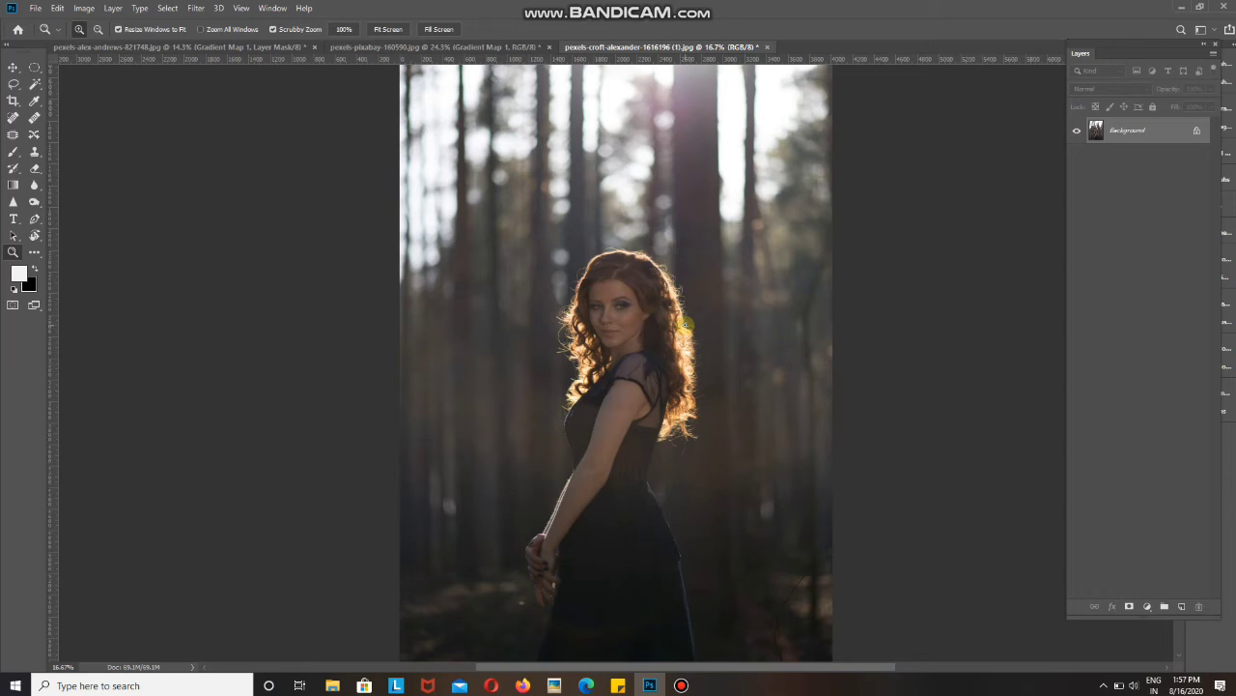
# Add a Gradient Map layer to the forest portrait using the Black, White preset.
pyautogui.click(1147, 606)
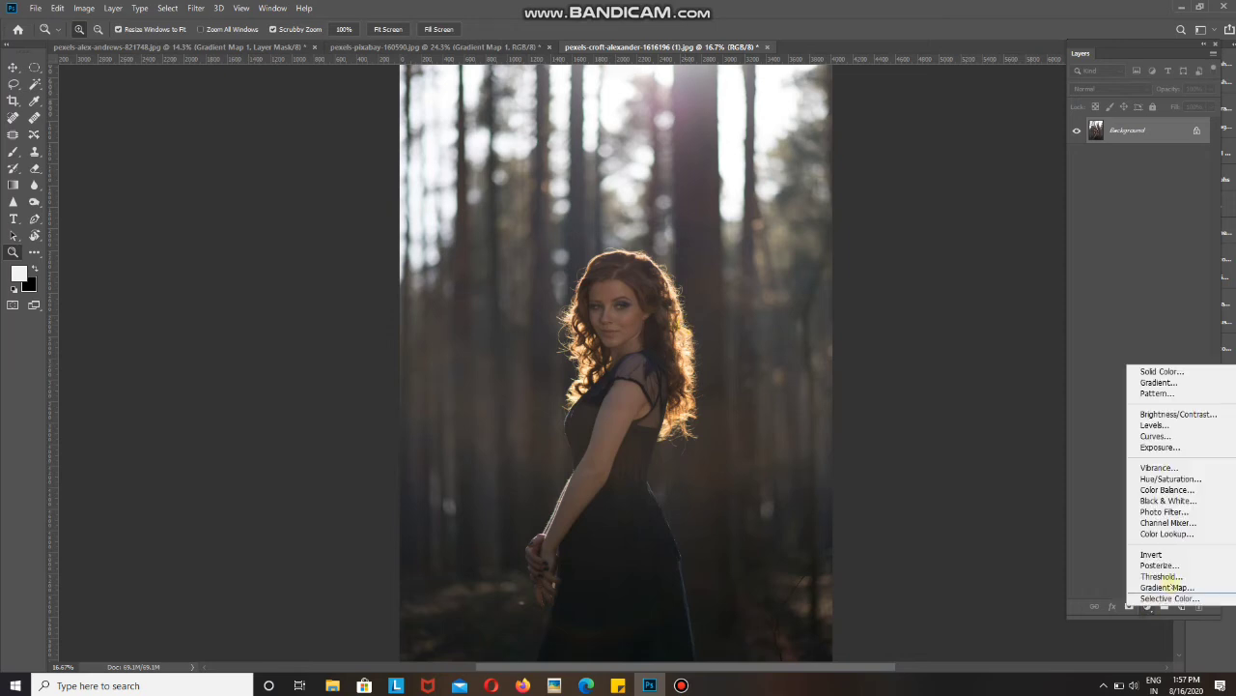
pyautogui.click(1167, 587)
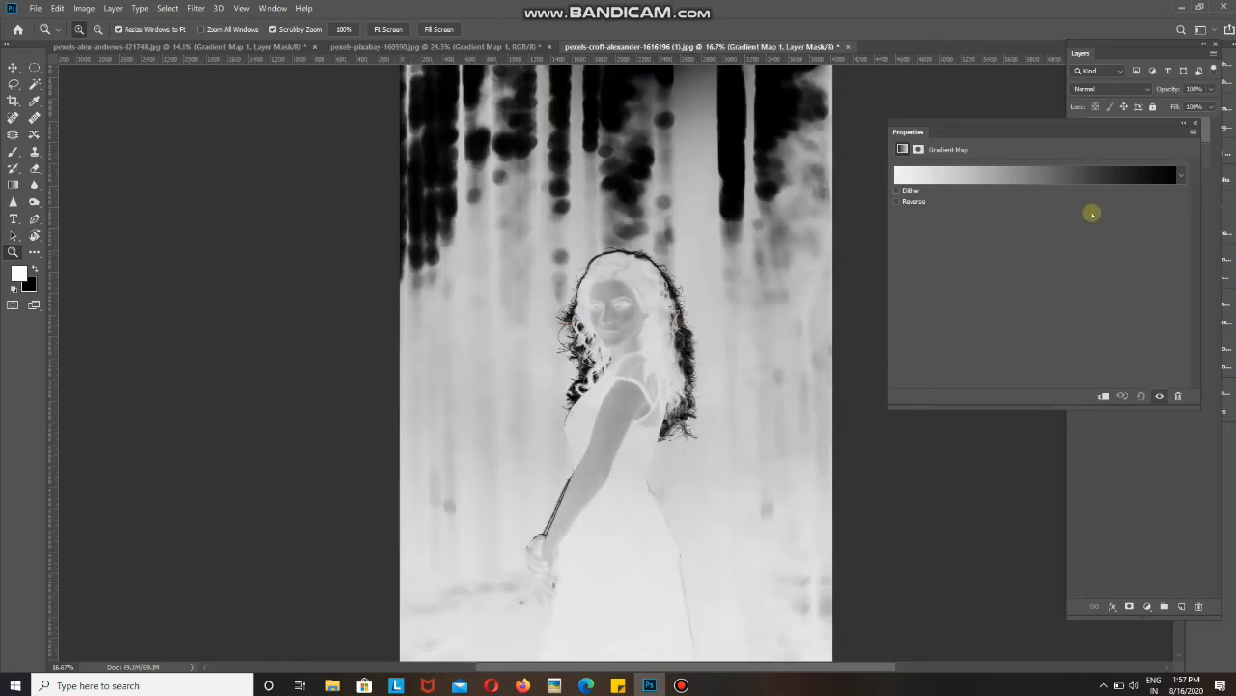
pyautogui.click(1058, 172)
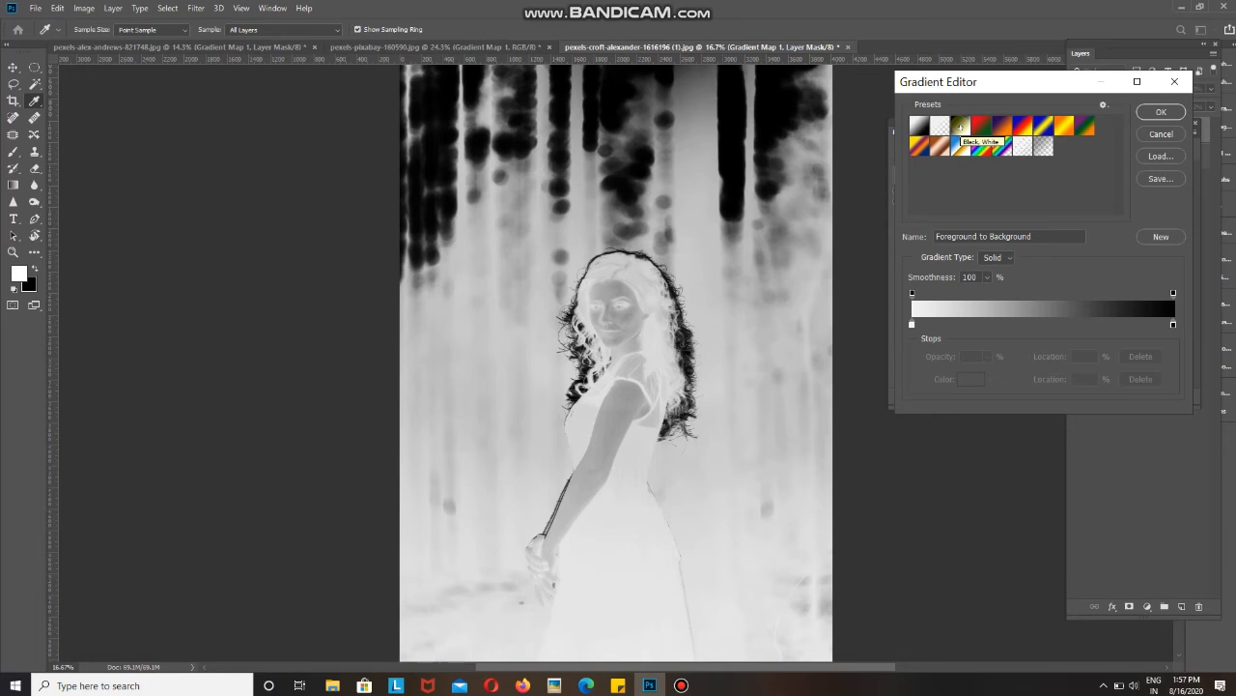
pyautogui.doubleClick(960, 125)
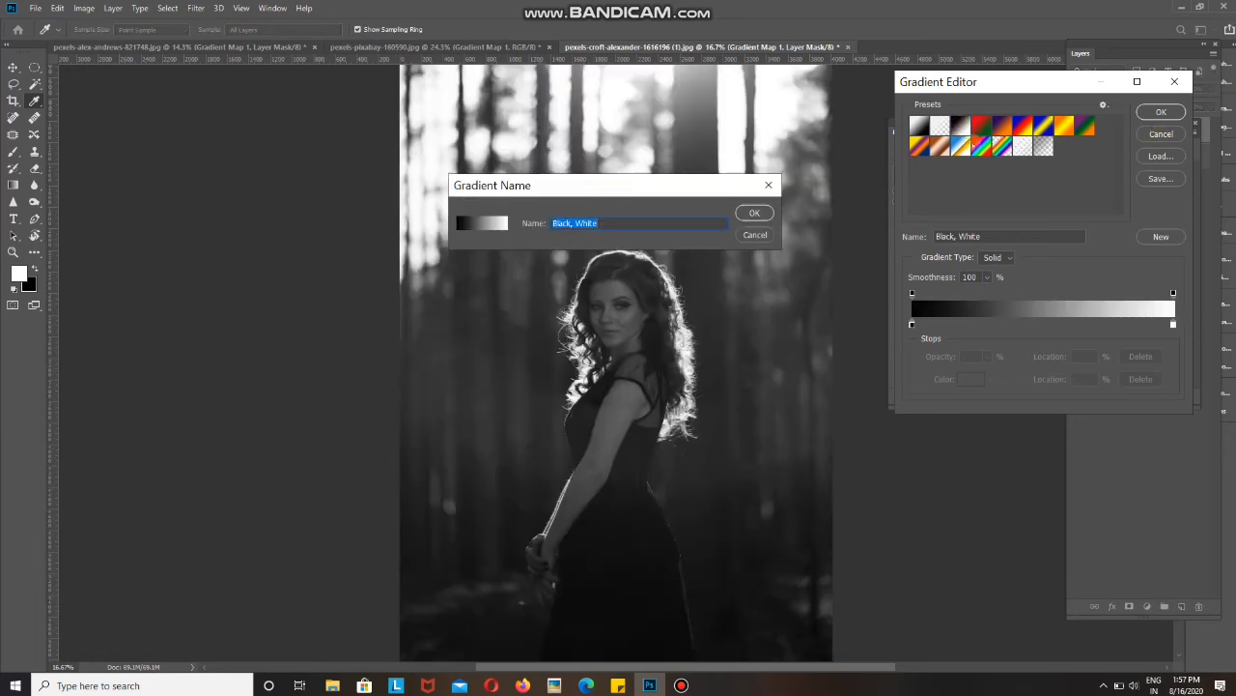
# Confirm the gradient name and give the forest gradient 0% smoothness.
pyautogui.click(750, 213)
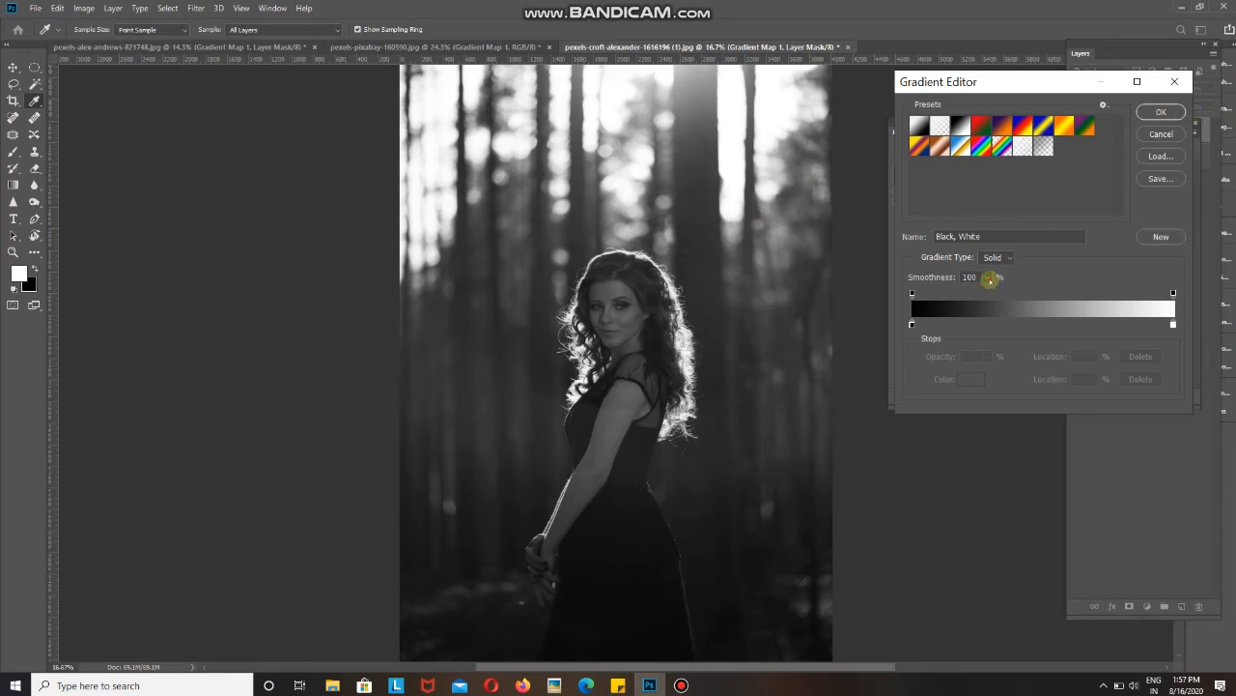
pyautogui.moveTo(987, 277)
pyautogui.mouseDown()
pyautogui.moveTo(984, 291)
pyautogui.moveTo(820, 287)
pyautogui.mouseUp()
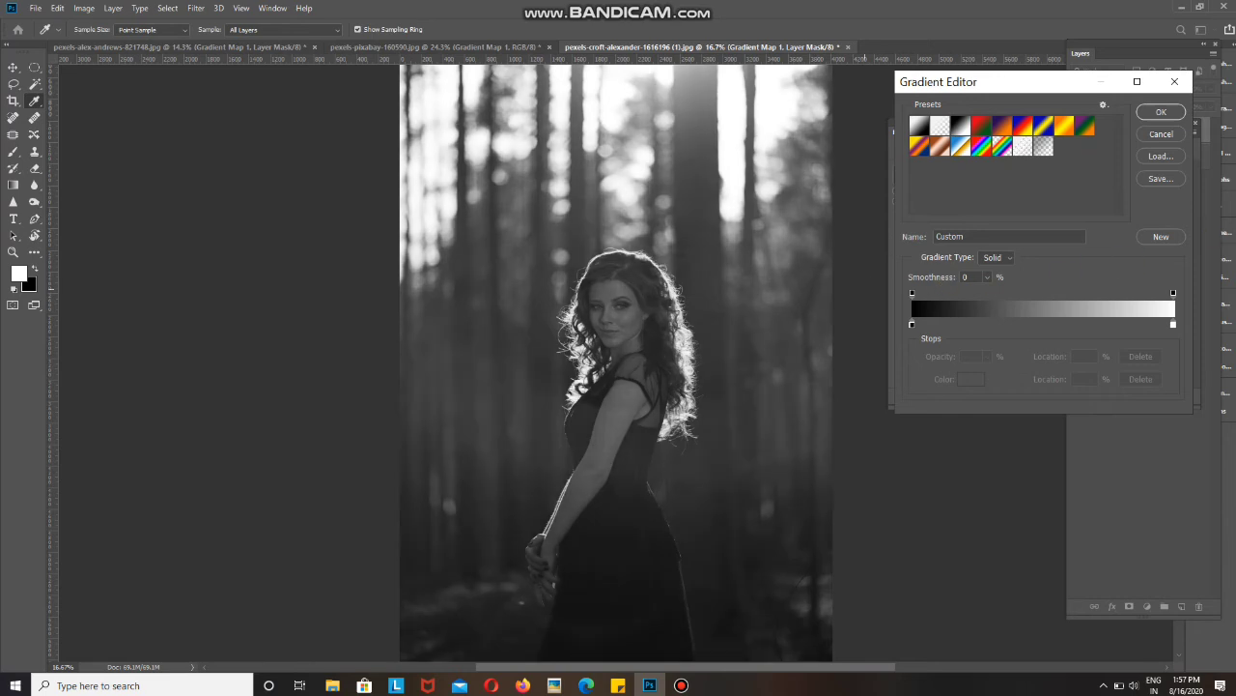
pyautogui.click(1162, 113)
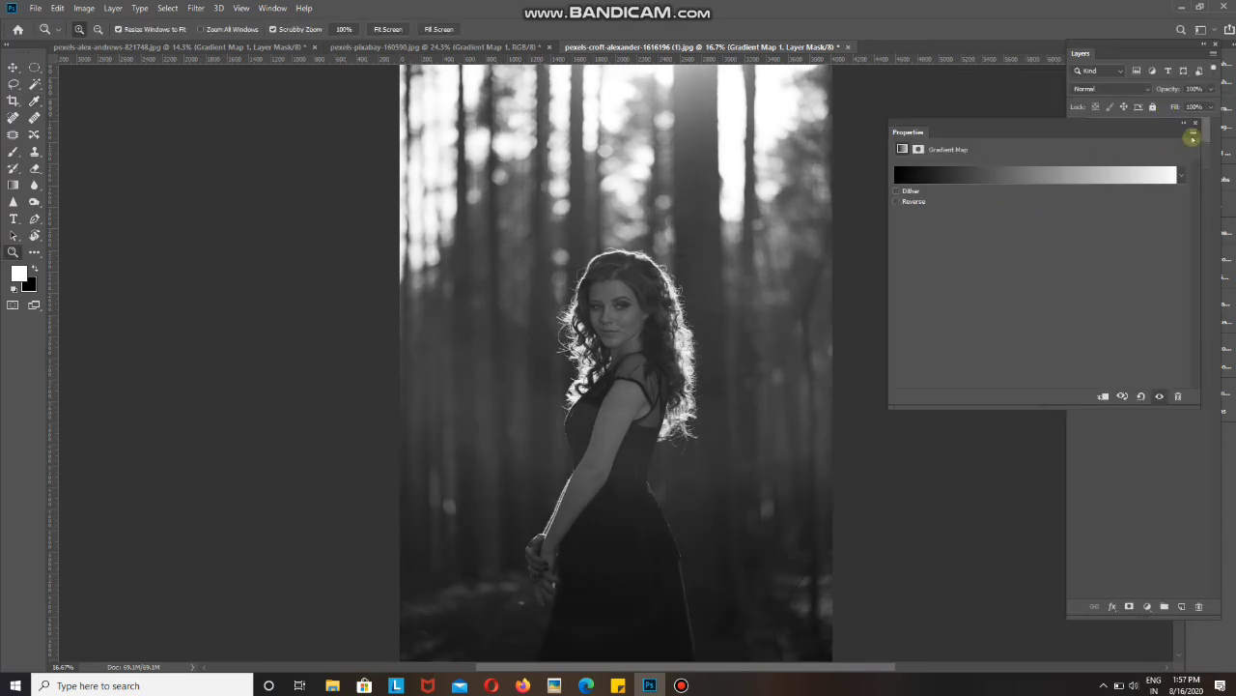
# Compare the forest portrait with Gradient Map 1 hidden and shown, then return to pexels-pixabay-160590.jpg.
pyautogui.click(1196, 124)
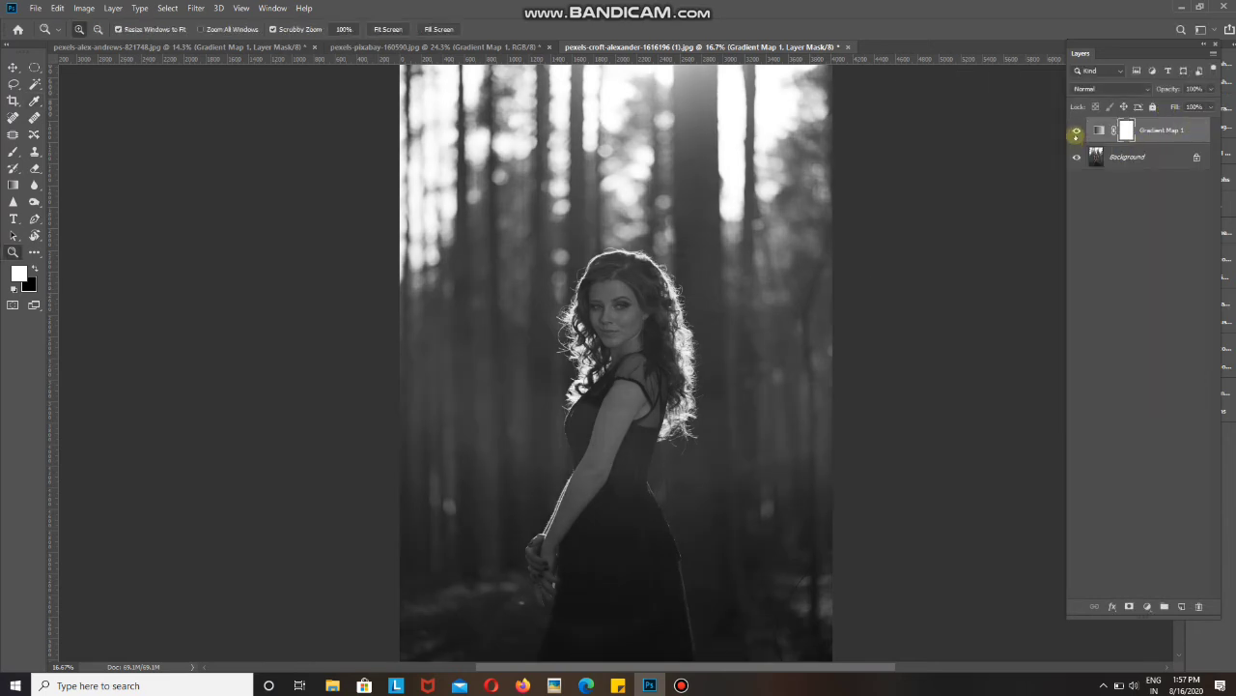
pyautogui.click(1076, 134)
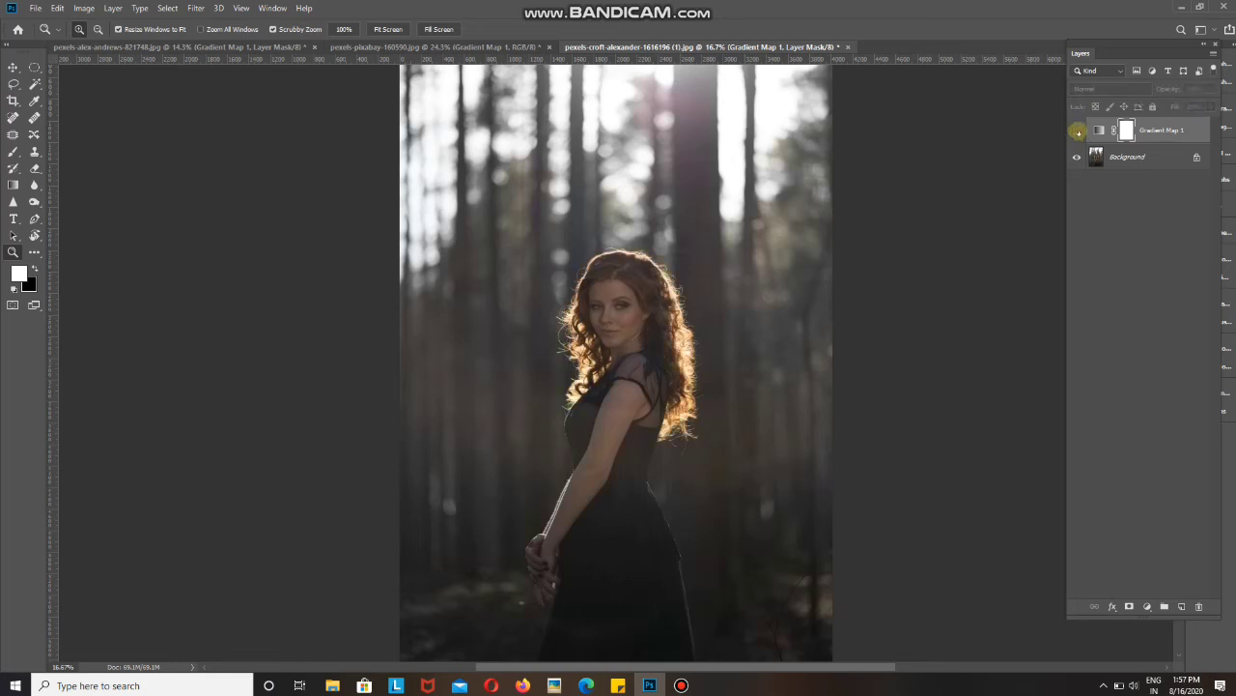
pyautogui.click(1077, 131)
pyautogui.click(1077, 131)
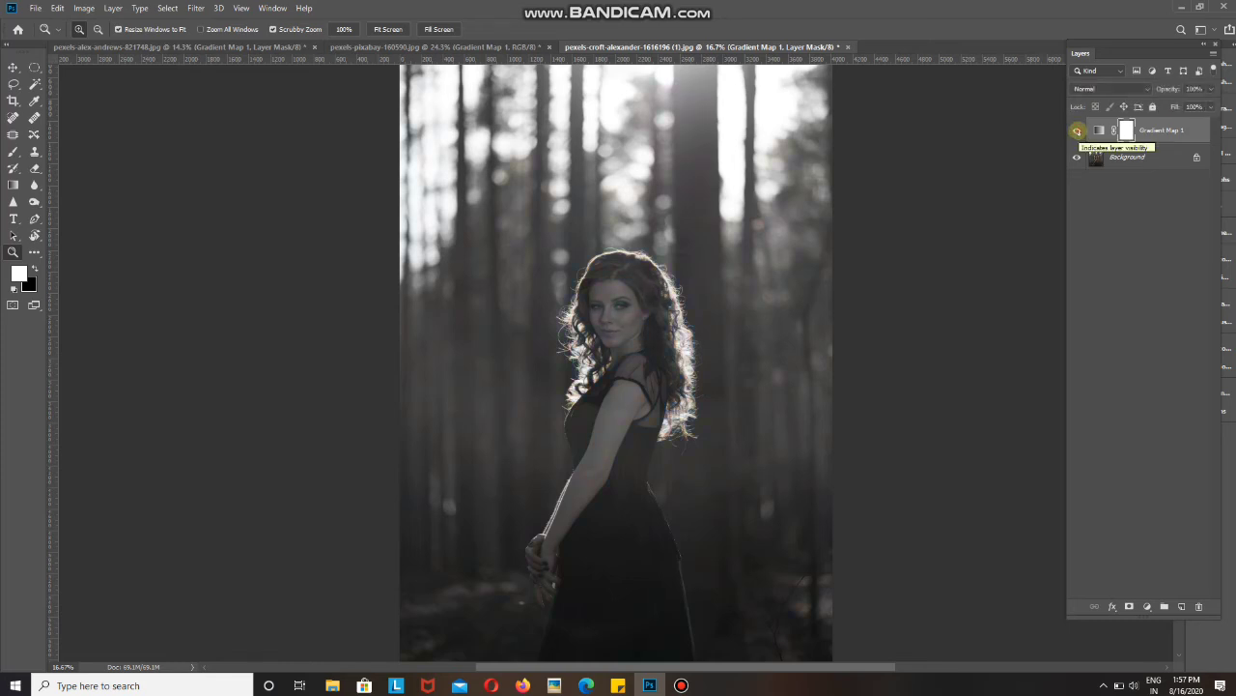
pyautogui.click(1077, 131)
pyautogui.click(1077, 131)
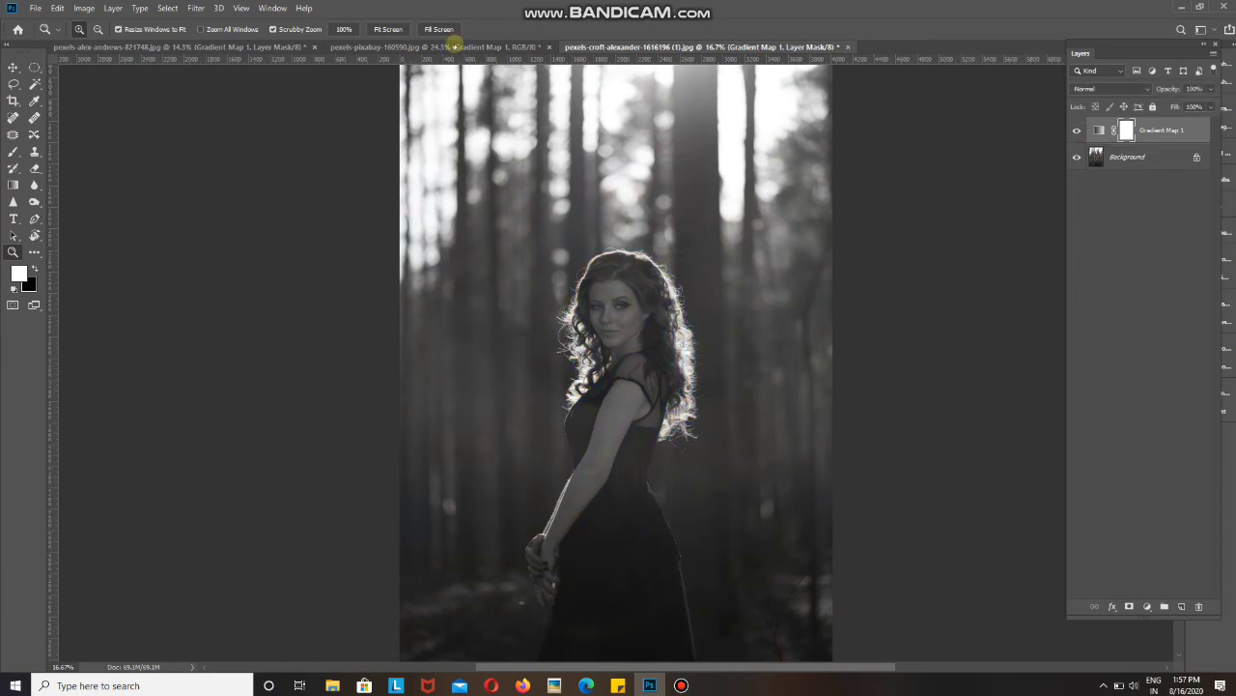
pyautogui.click(454, 47)
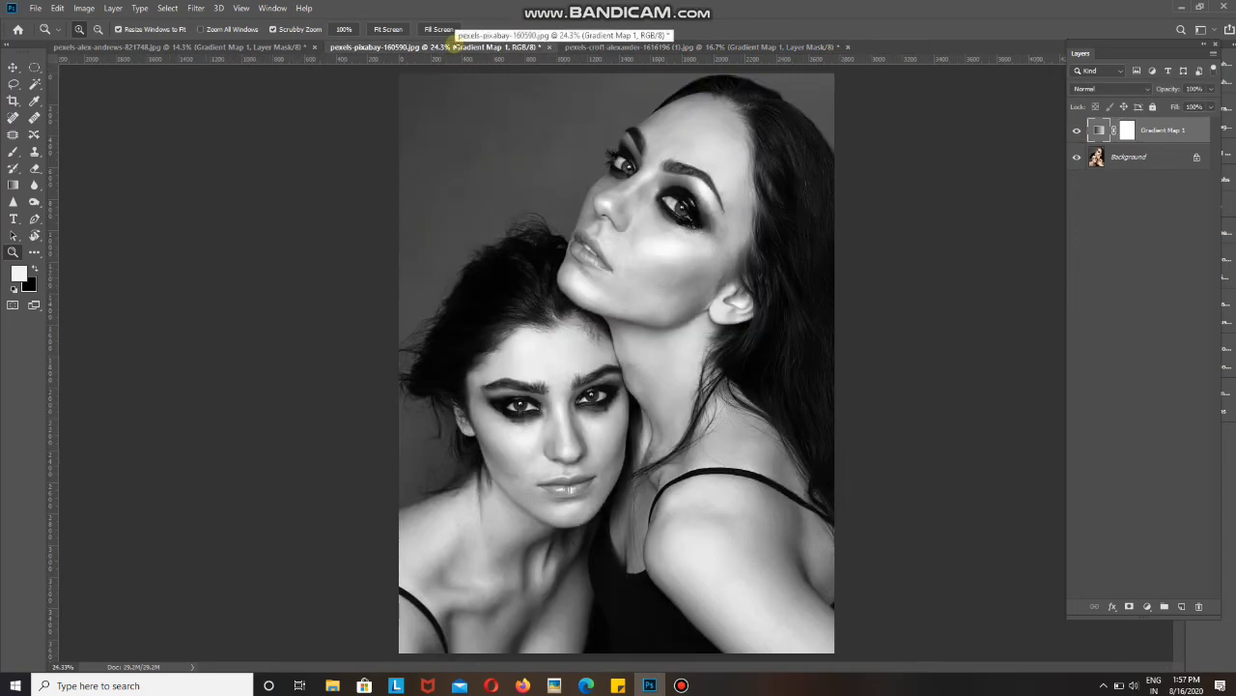